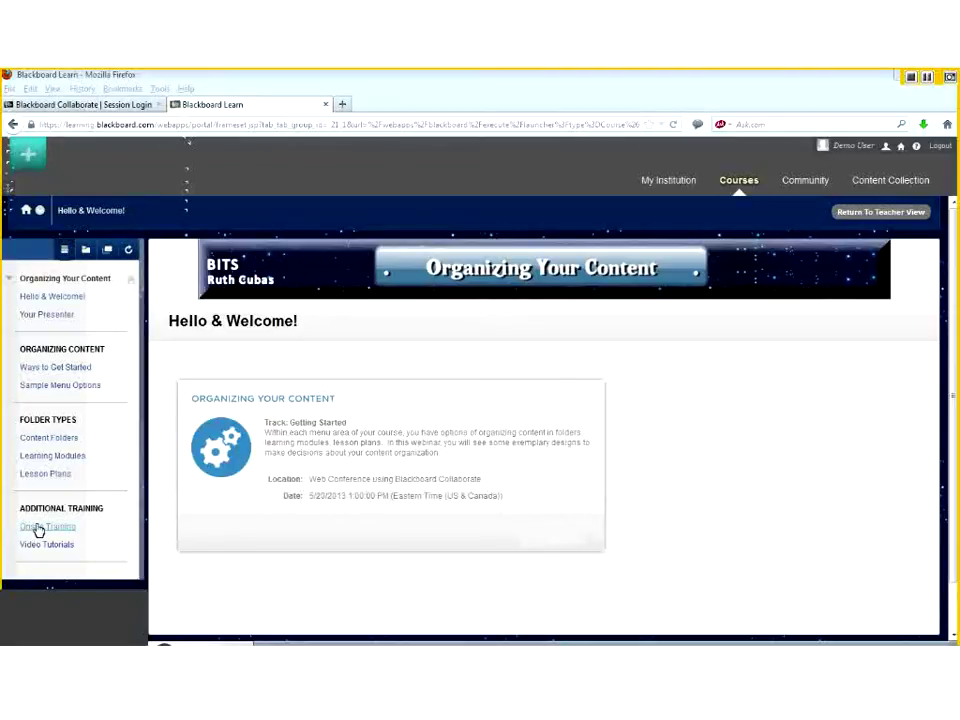
# - Open the Ways to Get Started page and bring up the Sample Menu Options page in a new browser tab
pyautogui.click(40, 527)
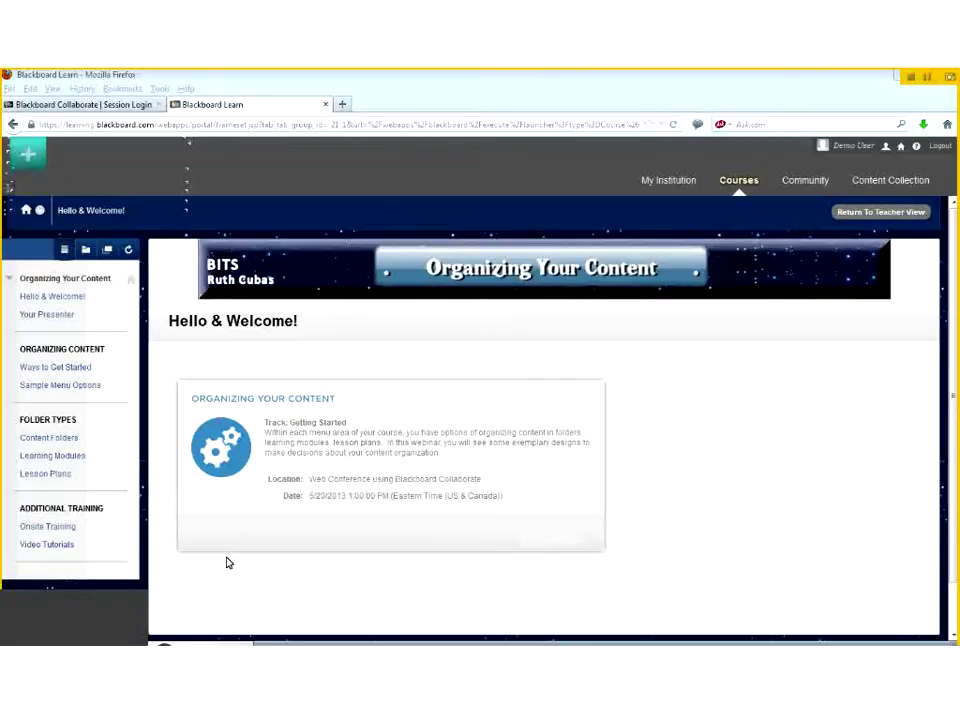
pyautogui.click(48, 372)
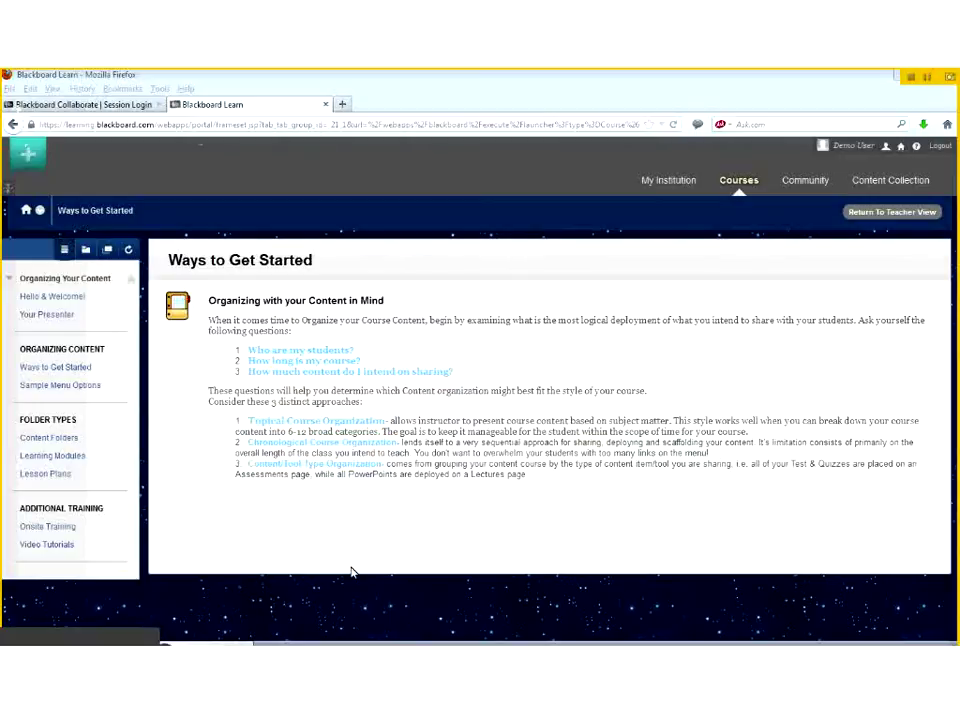
pyautogui.click(70, 388)
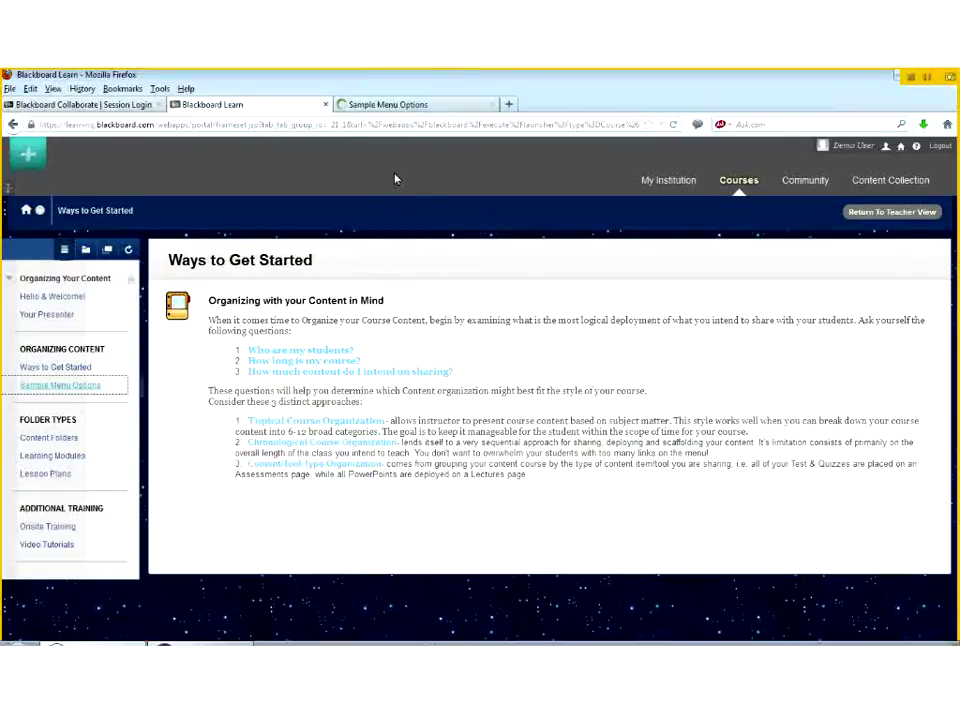
pyautogui.click(437, 106)
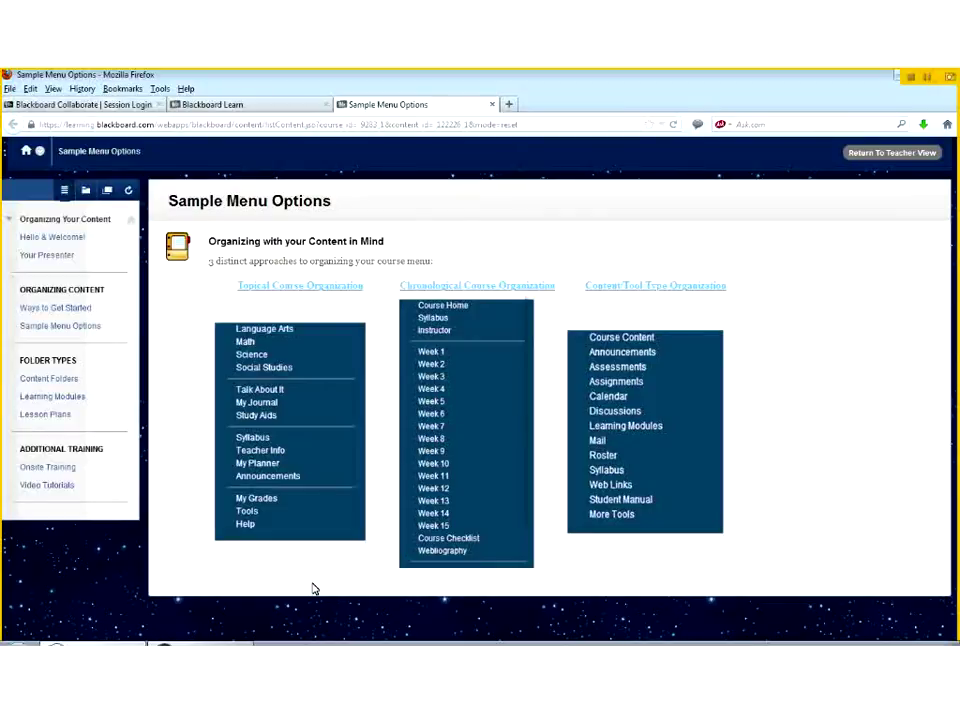
# - Compare the course organization approaches on the Ways to Get Started page with the example menus on the Sample Menu Options page
pyautogui.click(265, 109)
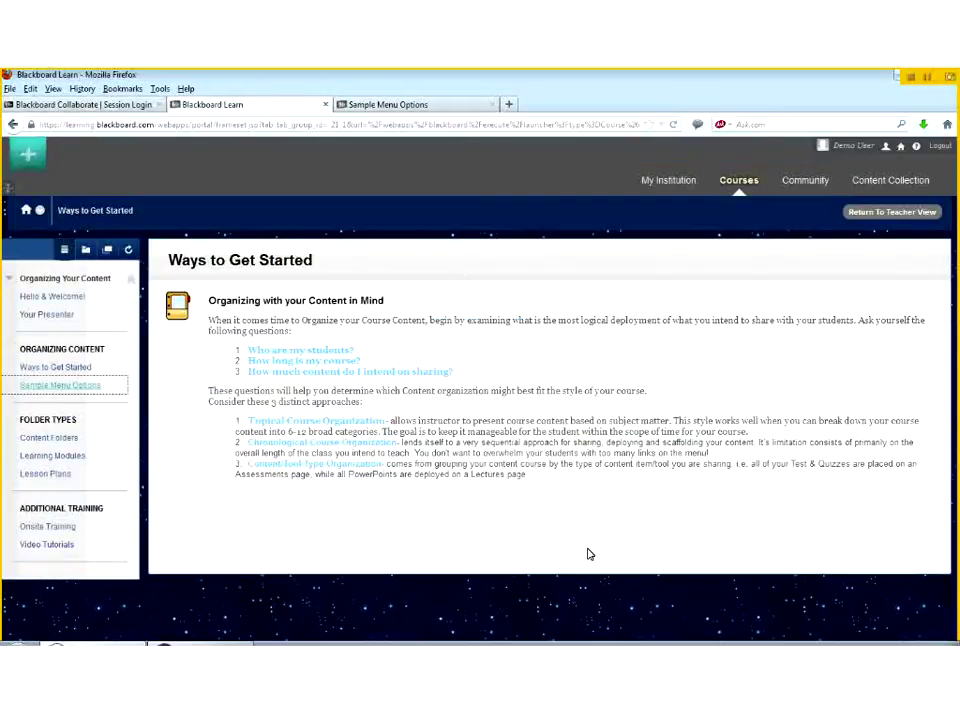
pyautogui.click(385, 107)
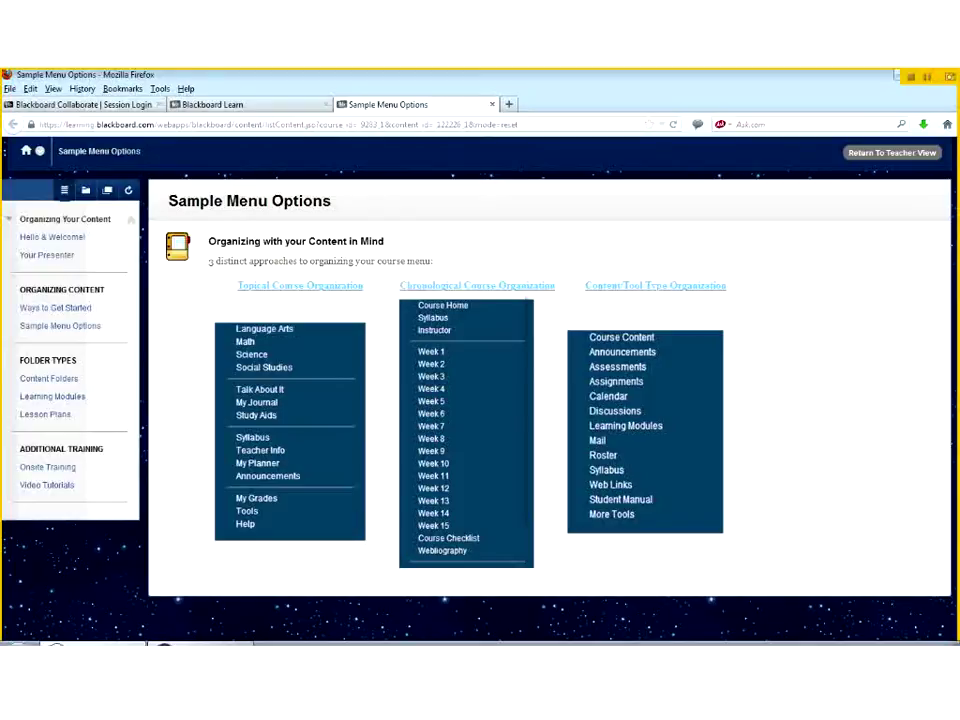
pyautogui.click(250, 112)
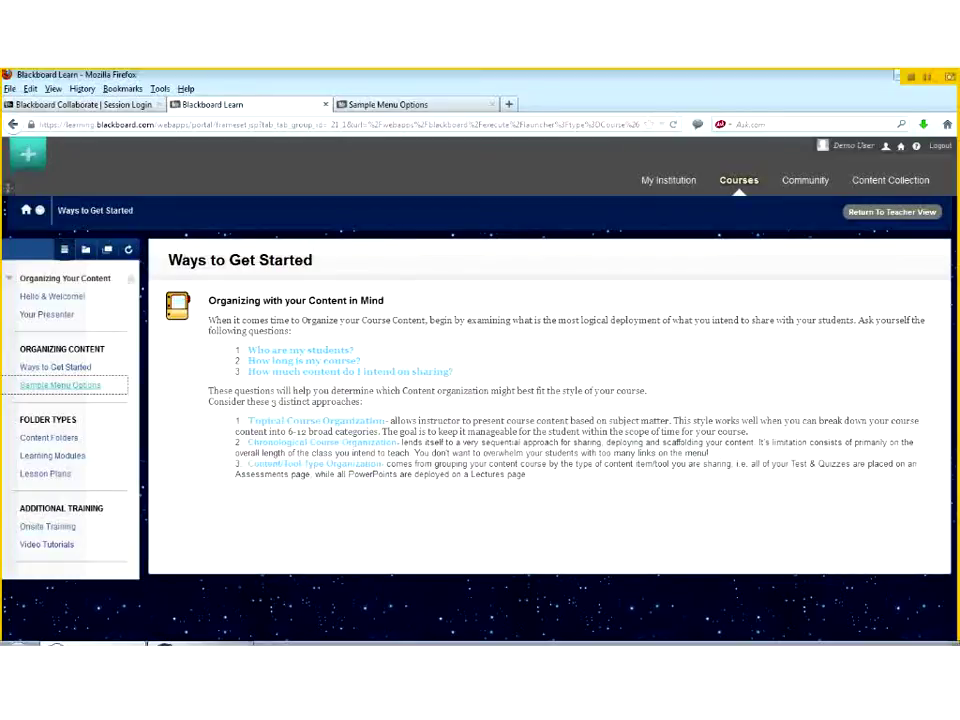
pyautogui.click(242, 643)
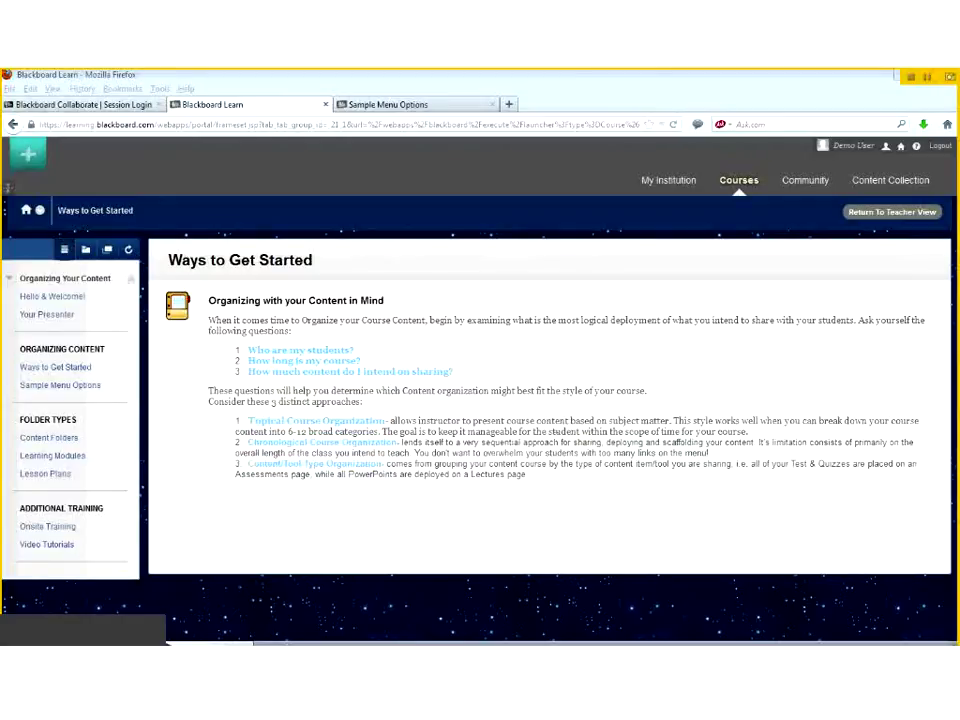
pyautogui.click(388, 105)
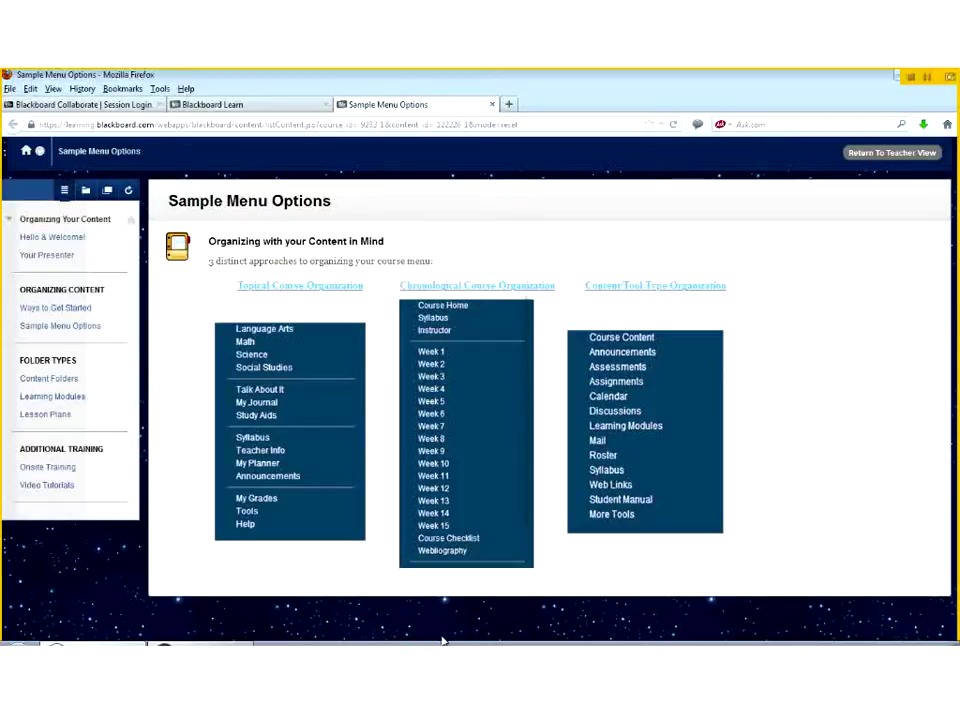
pyautogui.click(219, 646)
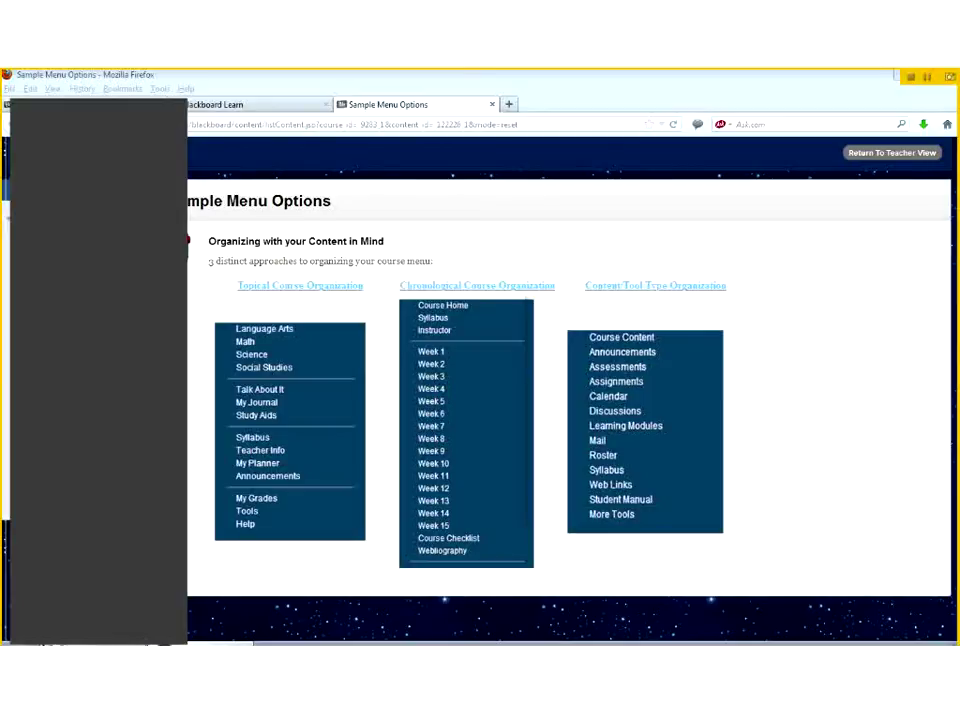
pyautogui.moveTo(184, 548); pyautogui.dragTo(235, 548)
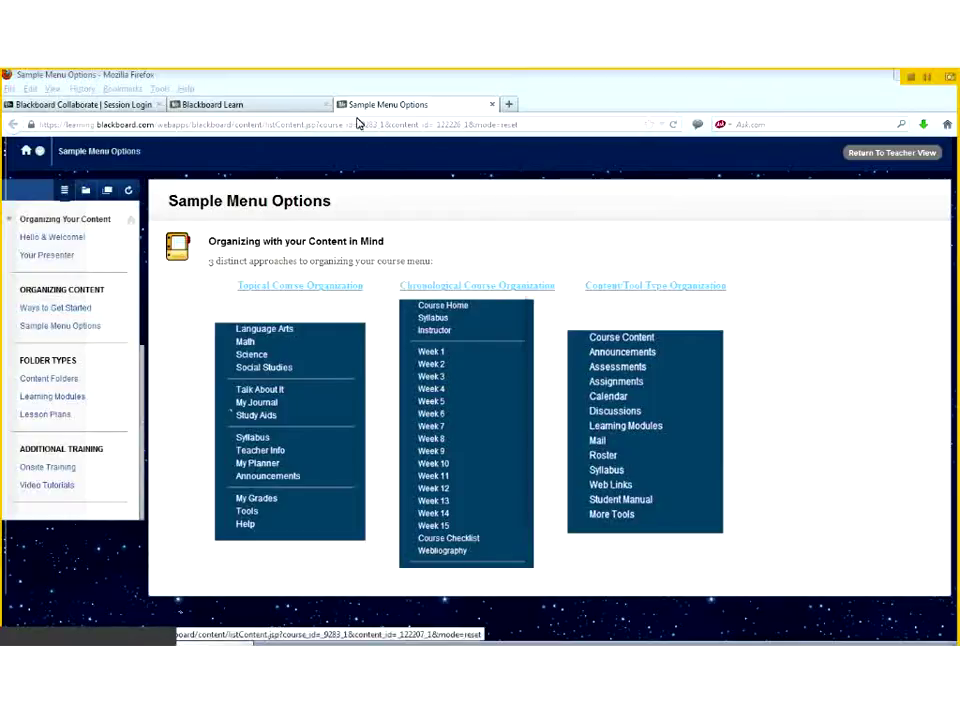
pyautogui.click(284, 107)
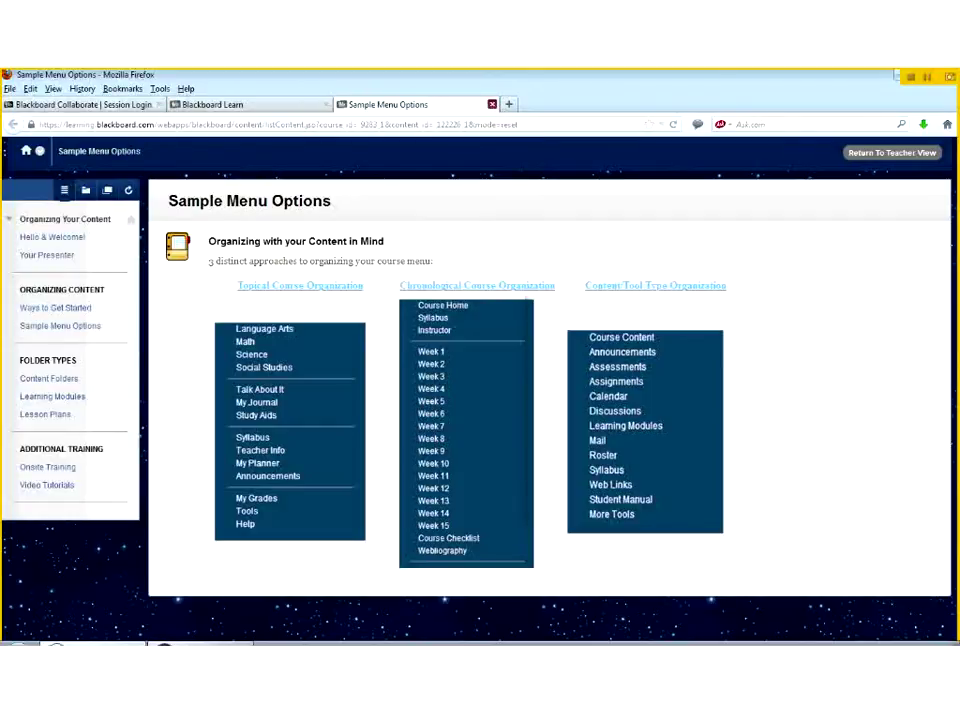
# - Close the Sample Menu Options page and open the Content Folders page in a new browser tab
pyautogui.click(492, 104)
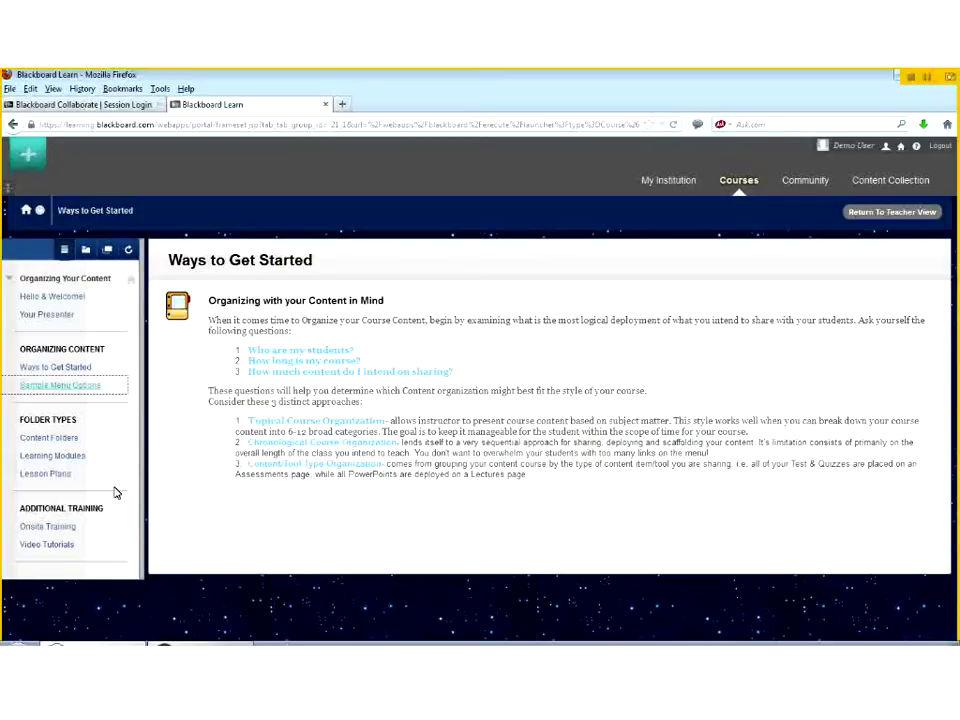
pyautogui.rightClick(63, 442)
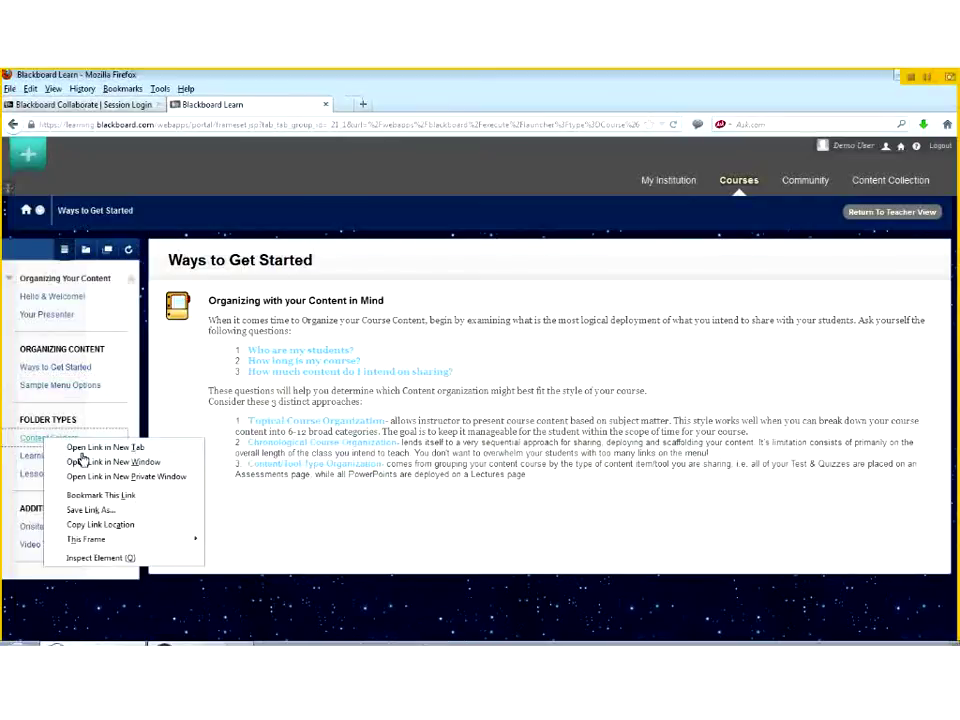
pyautogui.click(78, 447)
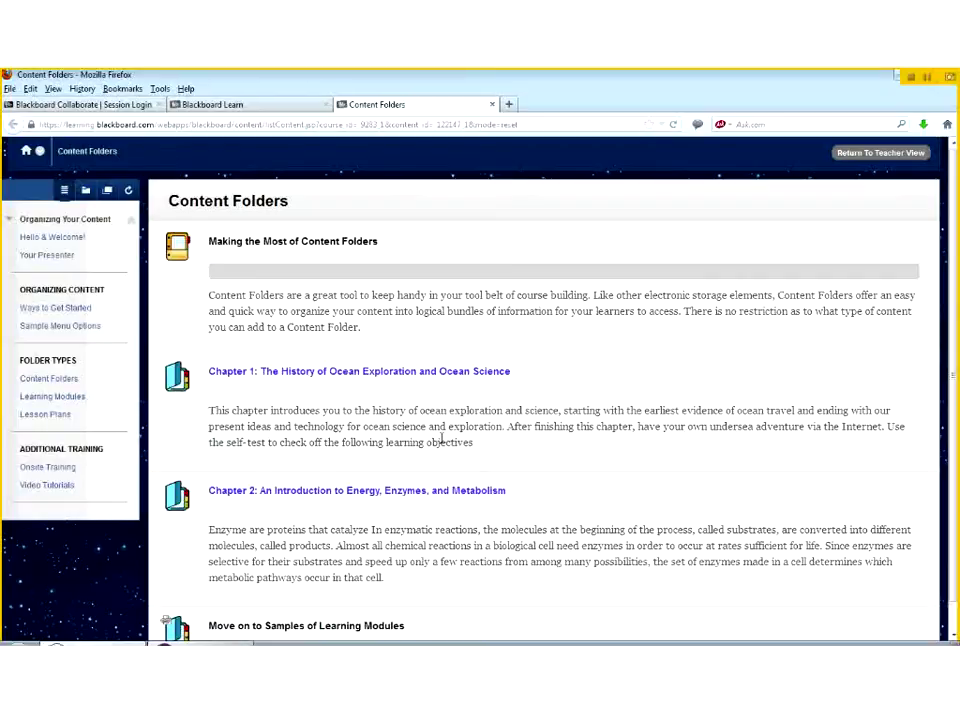
# - View the Web Resources folder inside Chapter 1: The History of Ocean Exploration and Ocean Science, and return to the chapter folder
pyautogui.click(347, 374)
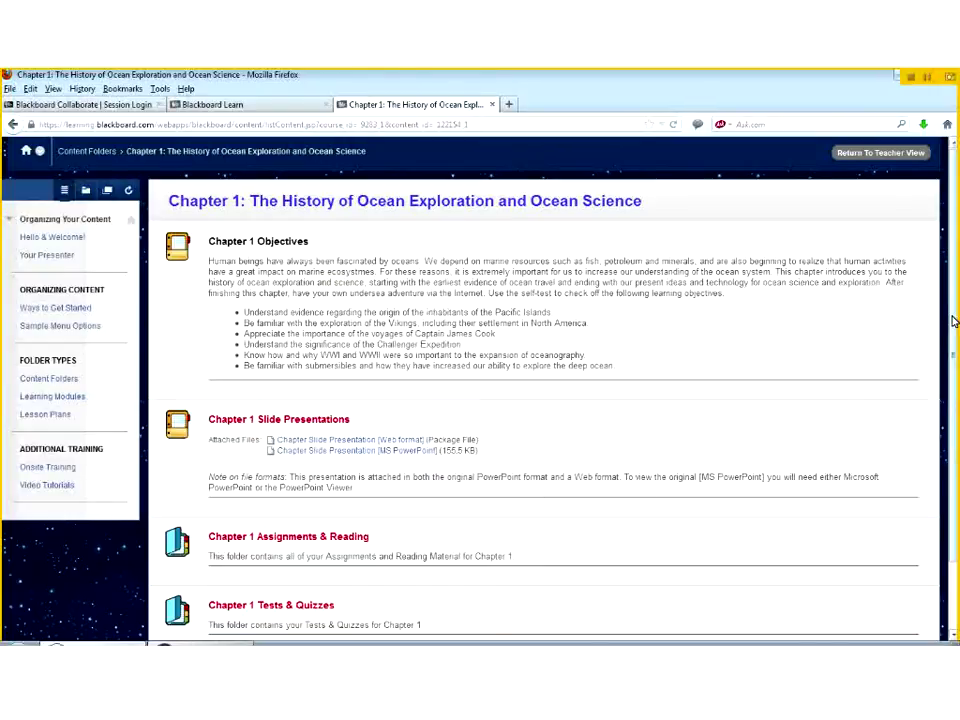
pyautogui.scroll(-1, 876, 380)
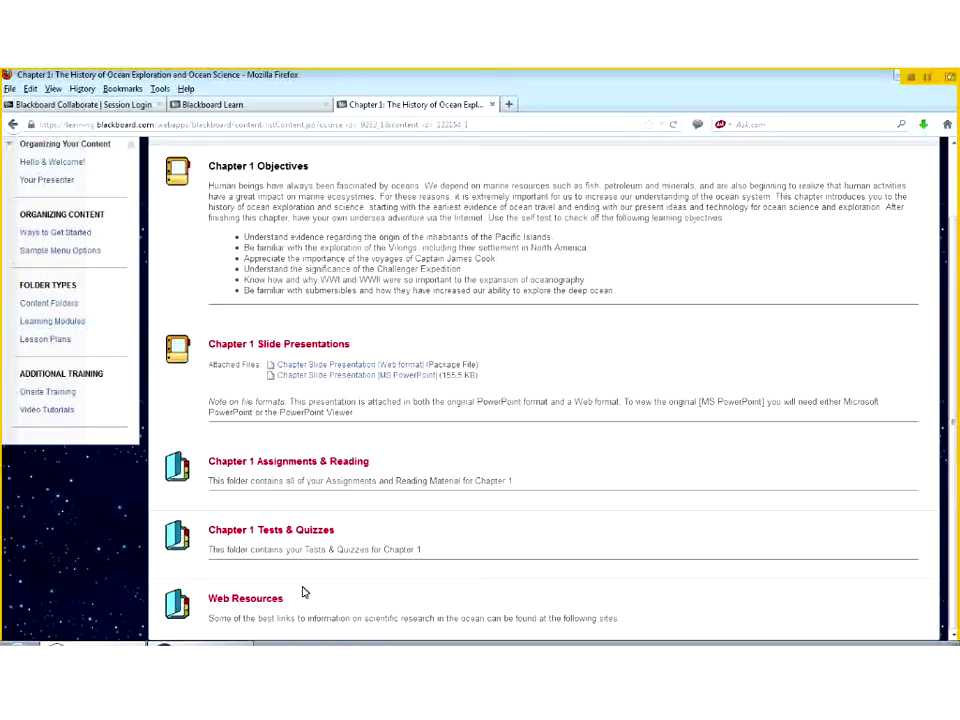
pyautogui.click(246, 600)
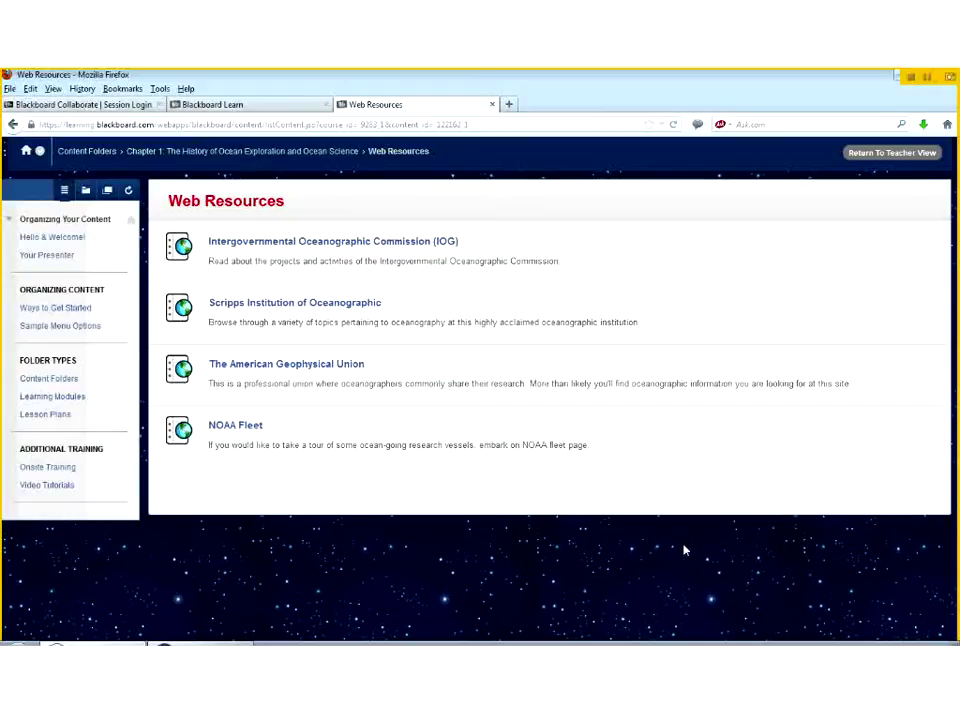
pyautogui.click(162, 155)
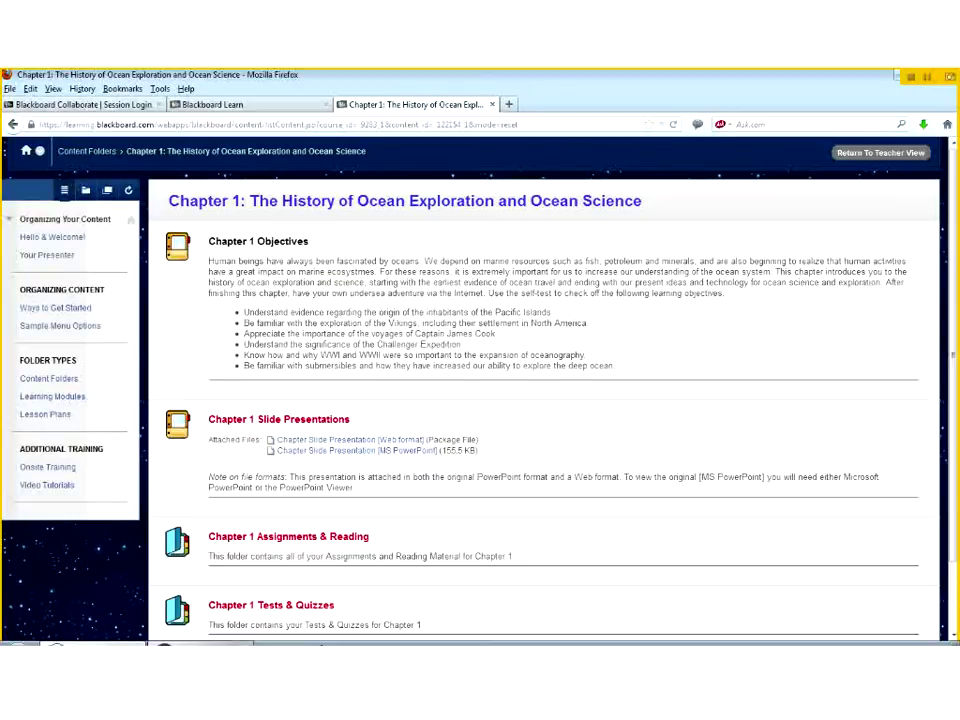
# - Look through the objectives, slide presentations and subfolders in the Chapter 1 folder, and return to the Content Folders page
pyautogui.click(74, 640)
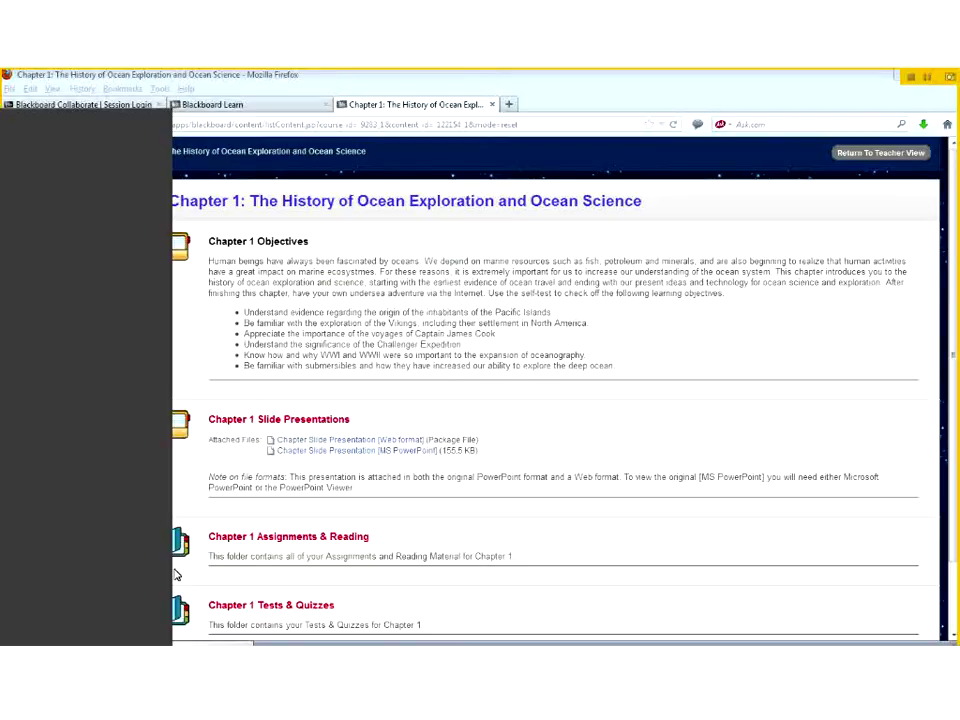
pyautogui.click(491, 540)
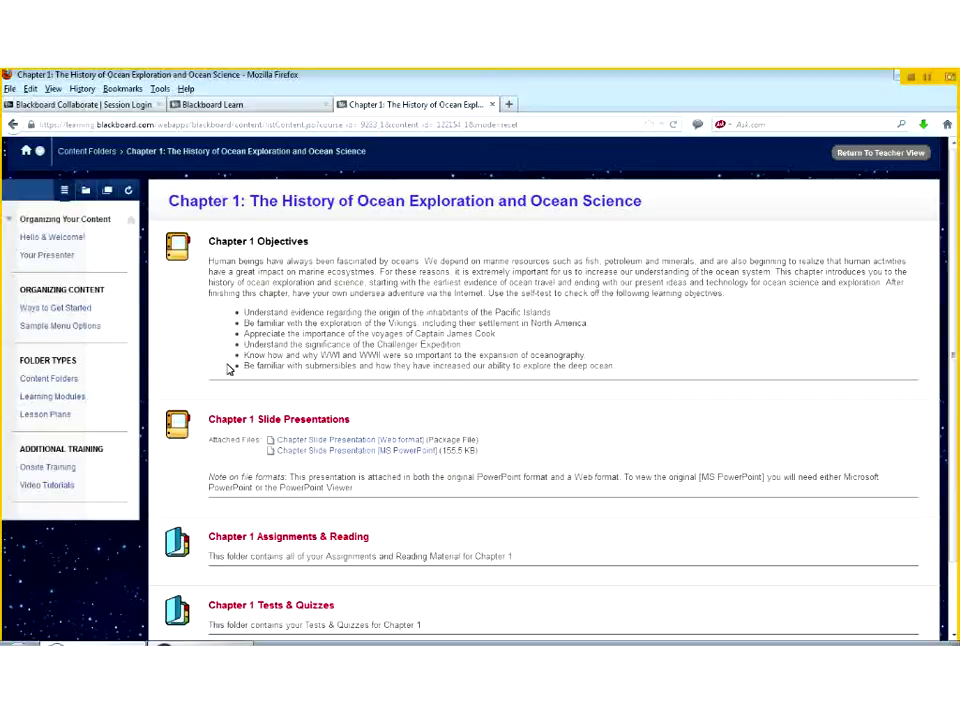
pyautogui.scroll(-2, 658, 592)
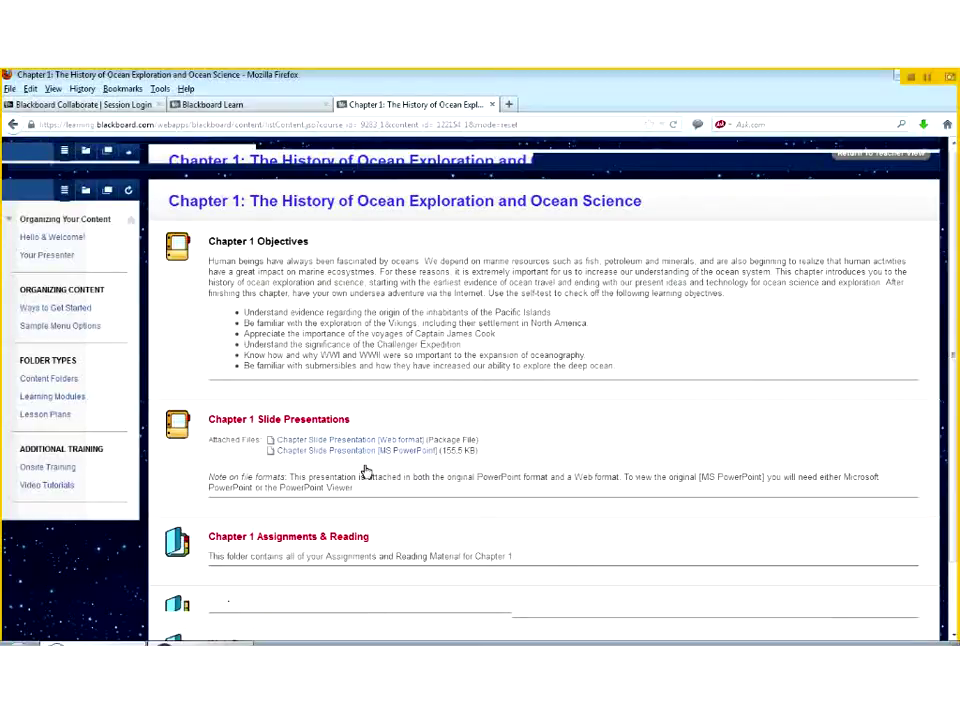
pyautogui.scroll(-2, 536, 555)
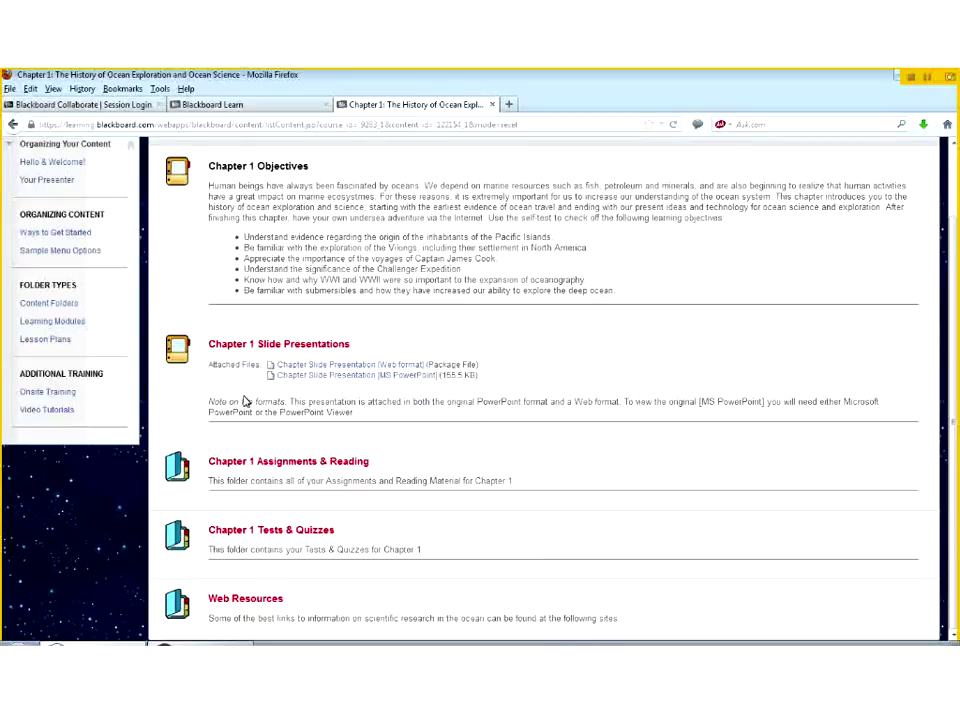
pyautogui.click(49, 304)
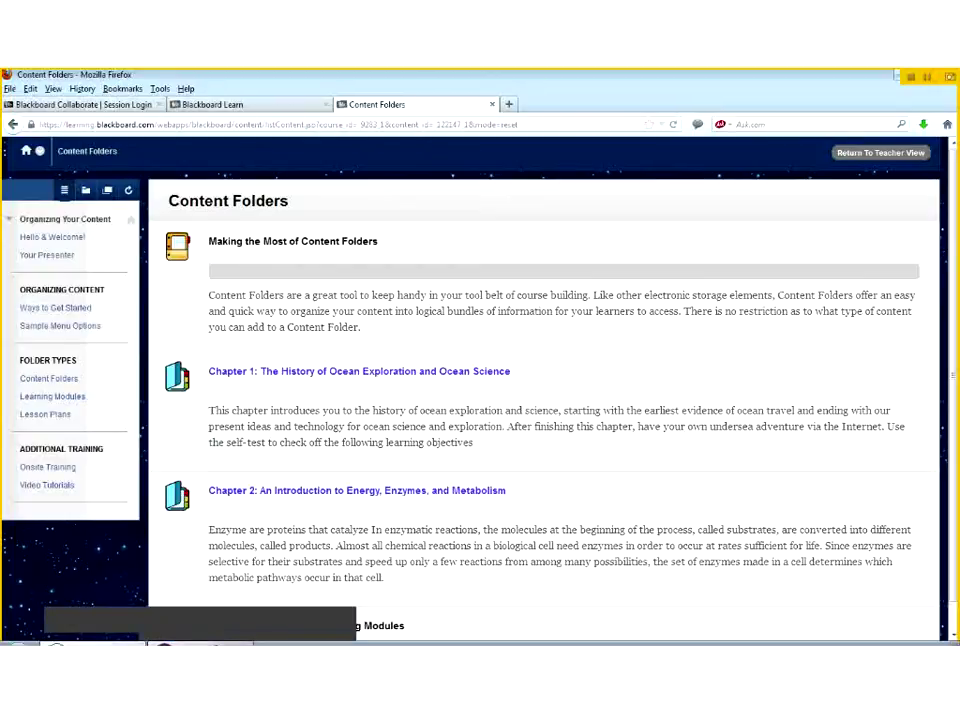
# - Close the Content Folders page and open the Learning Modules page in a new browser tab
pyautogui.click(200, 643)
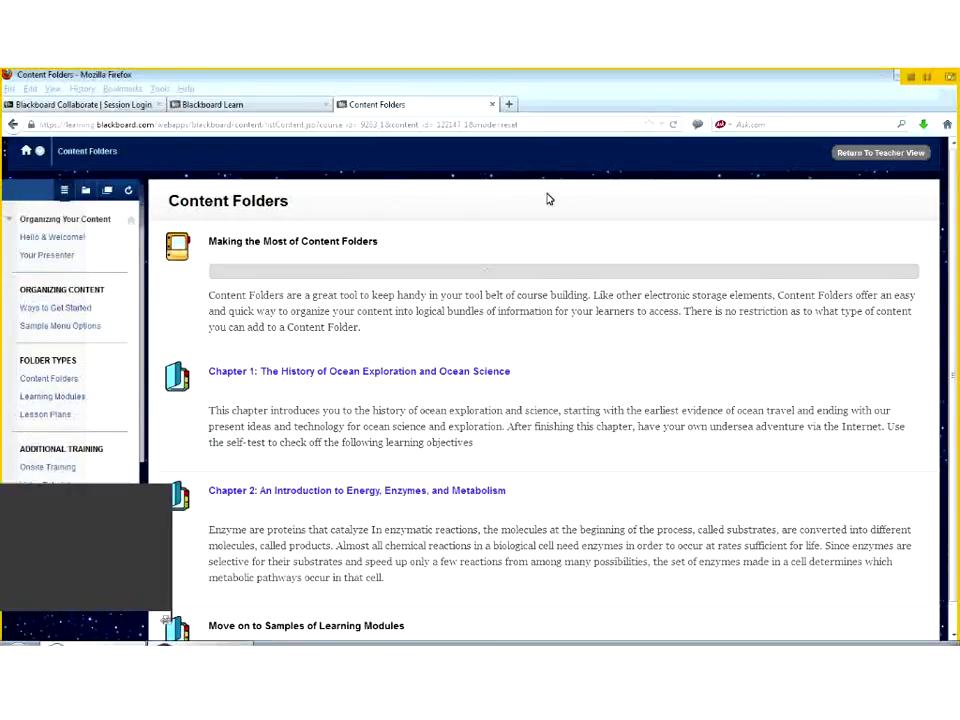
pyautogui.click(492, 105)
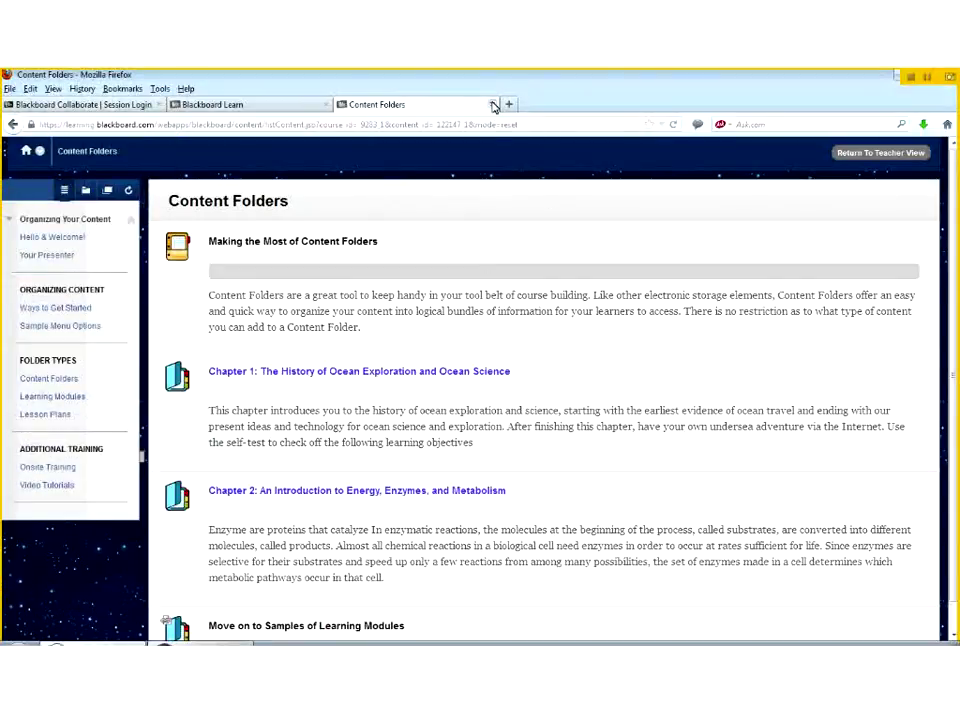
pyautogui.rightClick(39, 455)
pyautogui.click(72, 464)
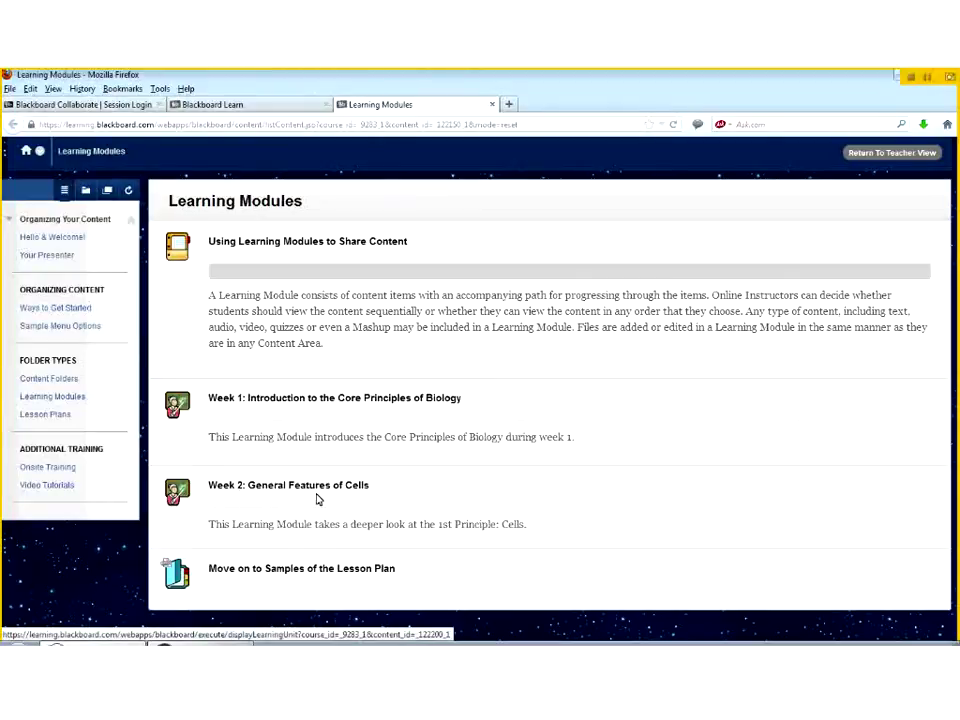
# - In the Week 1 learning module, preview the Photosynthesis - Energy in a Cell video on the Content Review: Properties of Life page
pyautogui.click(309, 400)
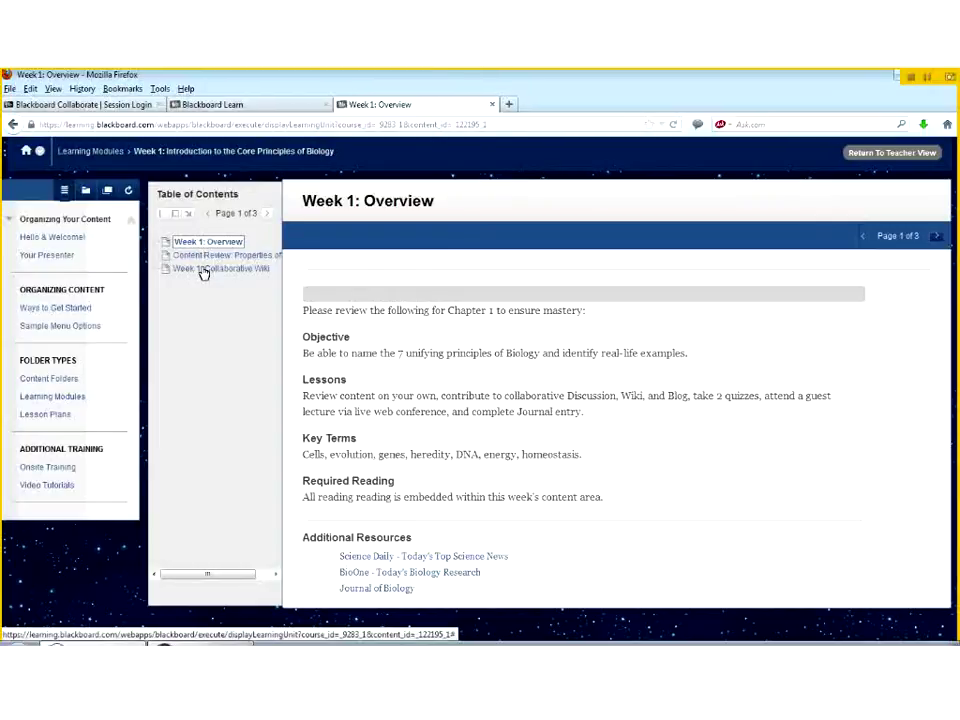
pyautogui.click(935, 237)
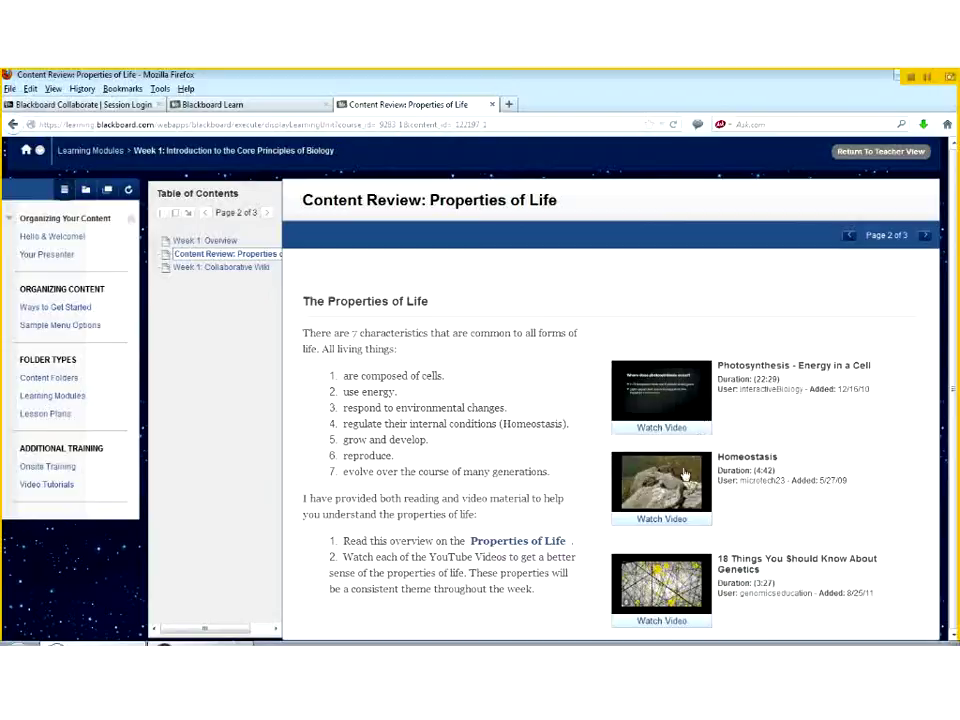
pyautogui.click(664, 430)
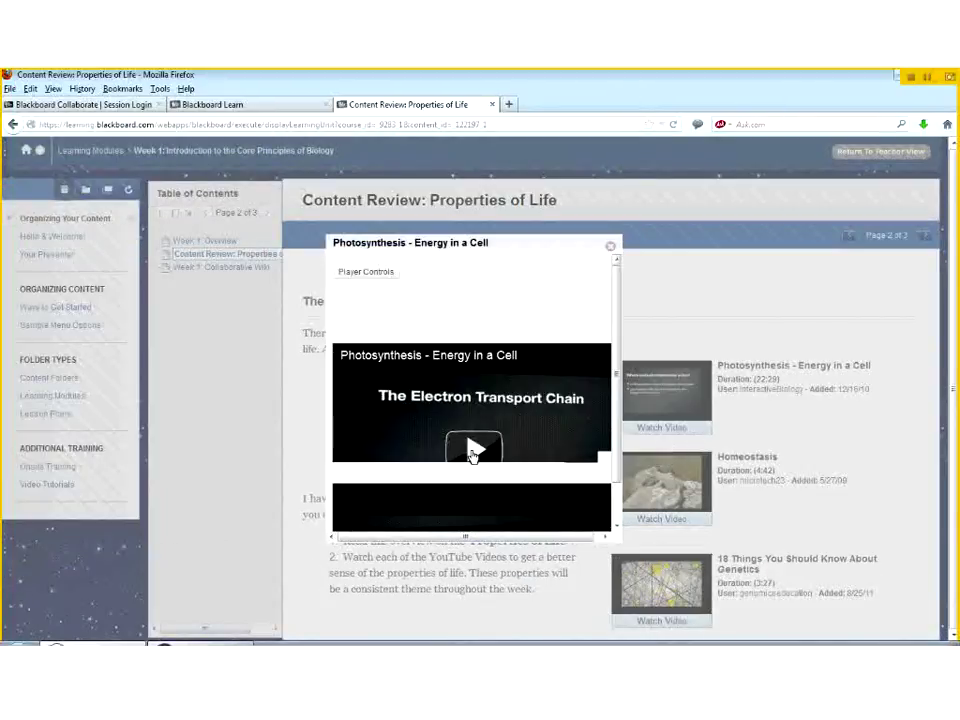
pyautogui.click(611, 249)
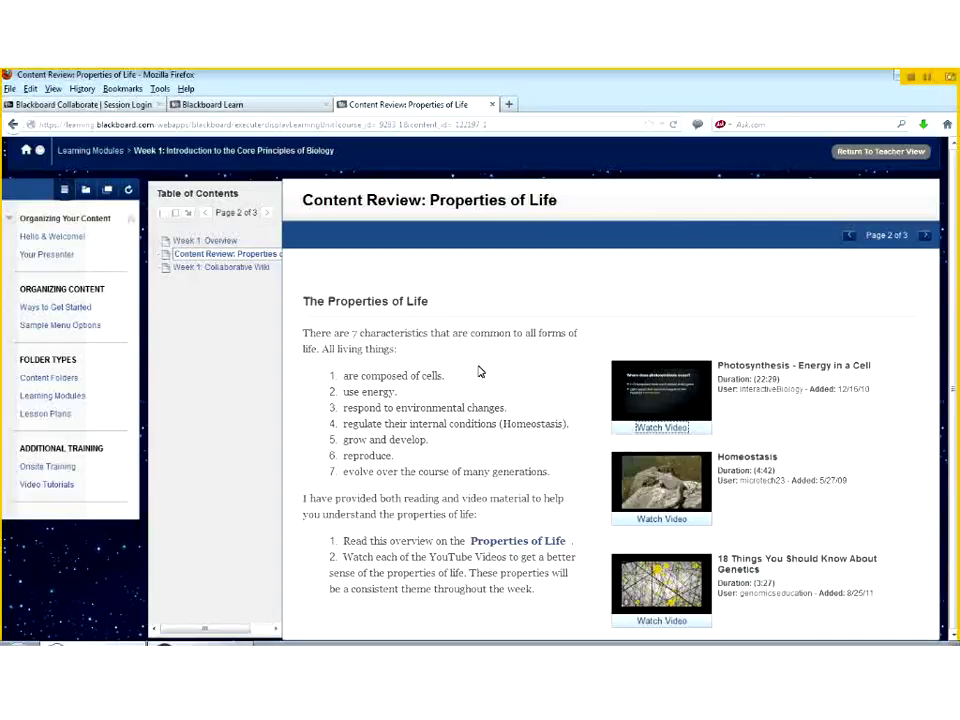
# - Move the Week 1 module's table of contents below the page content and back beside it
pyautogui.click(165, 216)
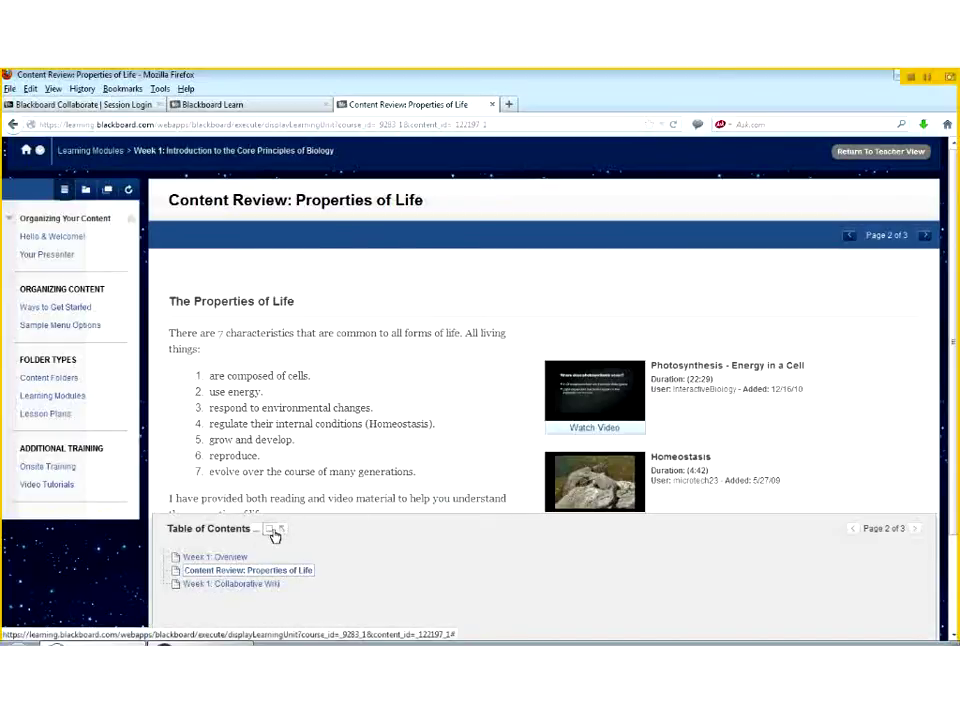
pyautogui.click(283, 530)
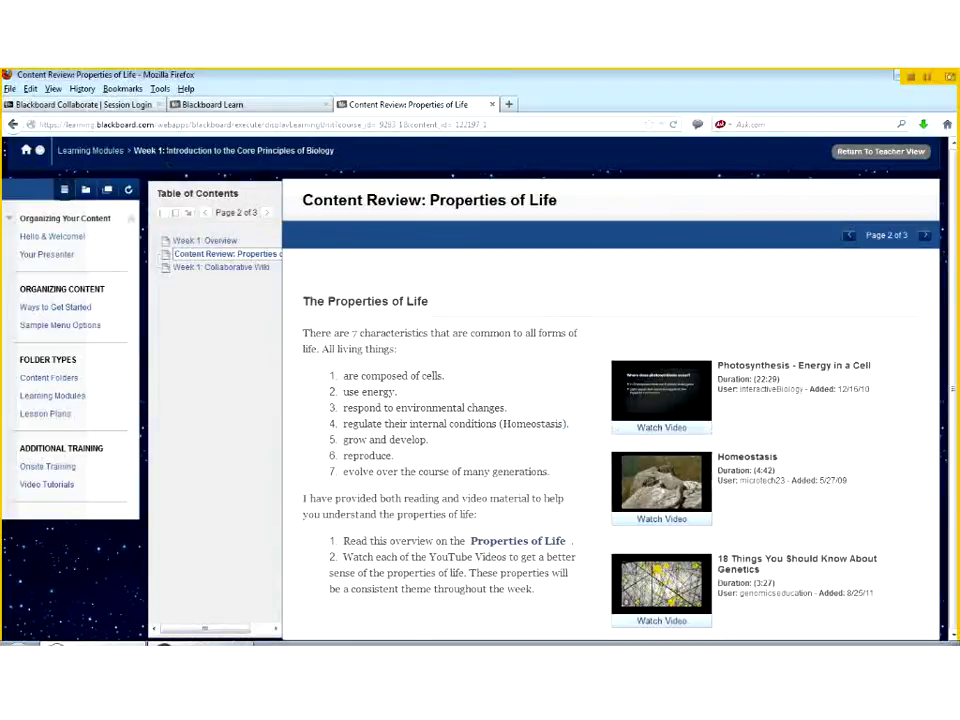
# - Return to the Learning Modules page and open the Week 2: General Features of Cells module
pyautogui.click(266, 241)
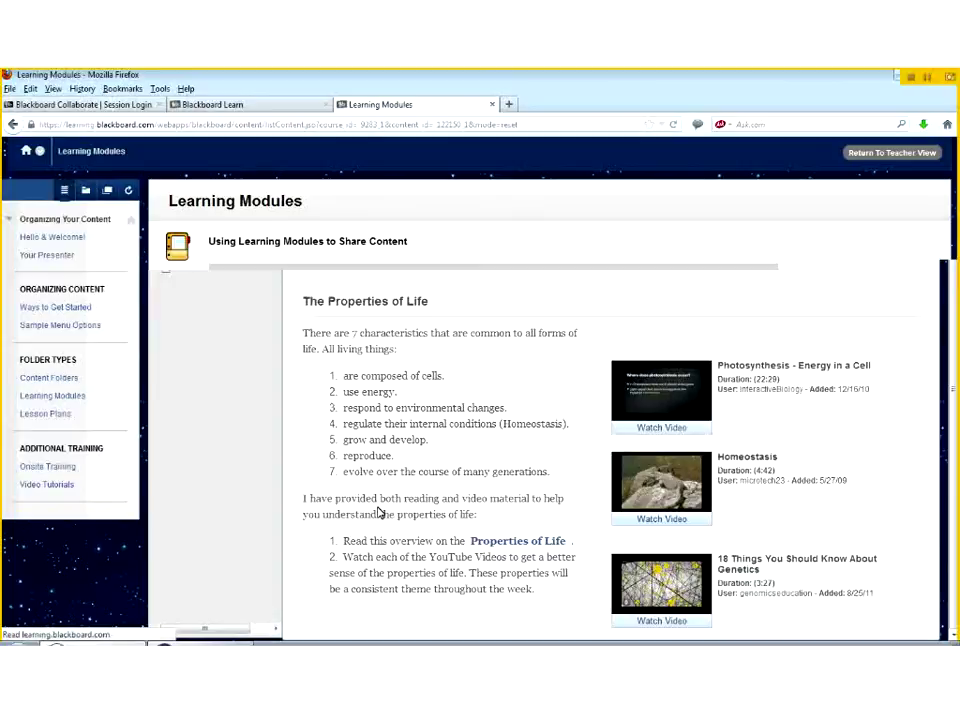
pyautogui.click(310, 487)
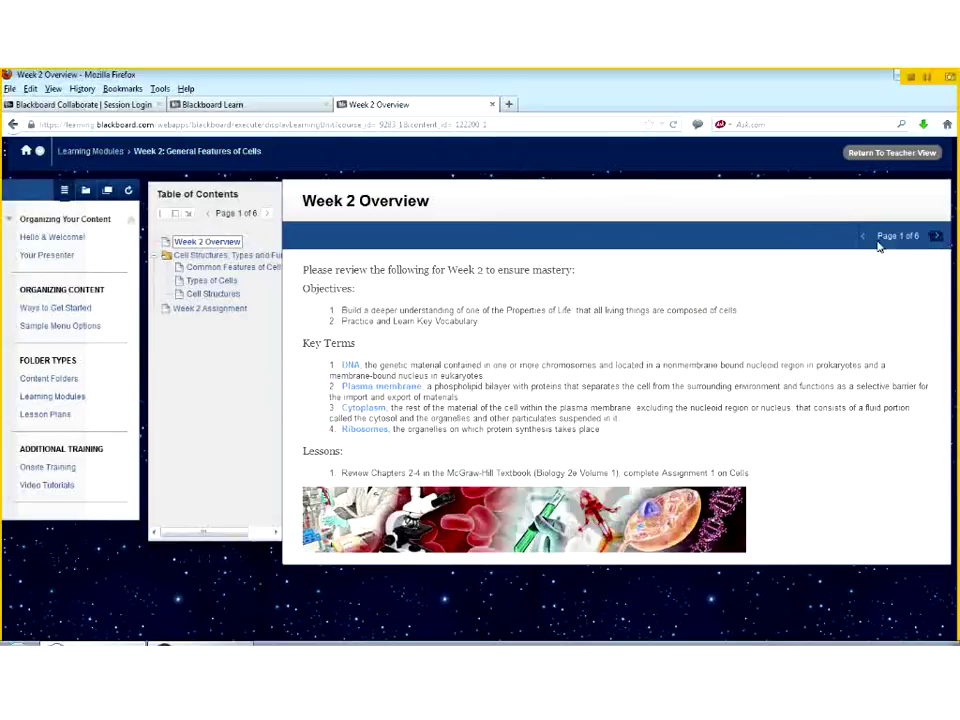
# - Go through the Week 2 module's pages from Cell Structures, Types and Functions to the Week 2 Assignment
pyautogui.click(228, 256)
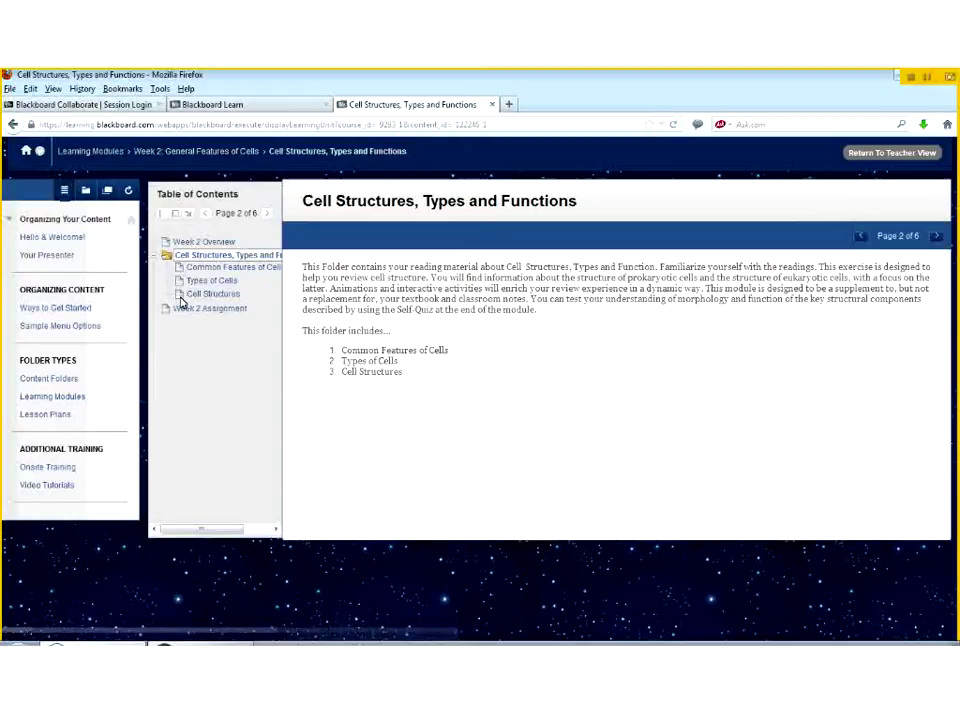
pyautogui.click(250, 272)
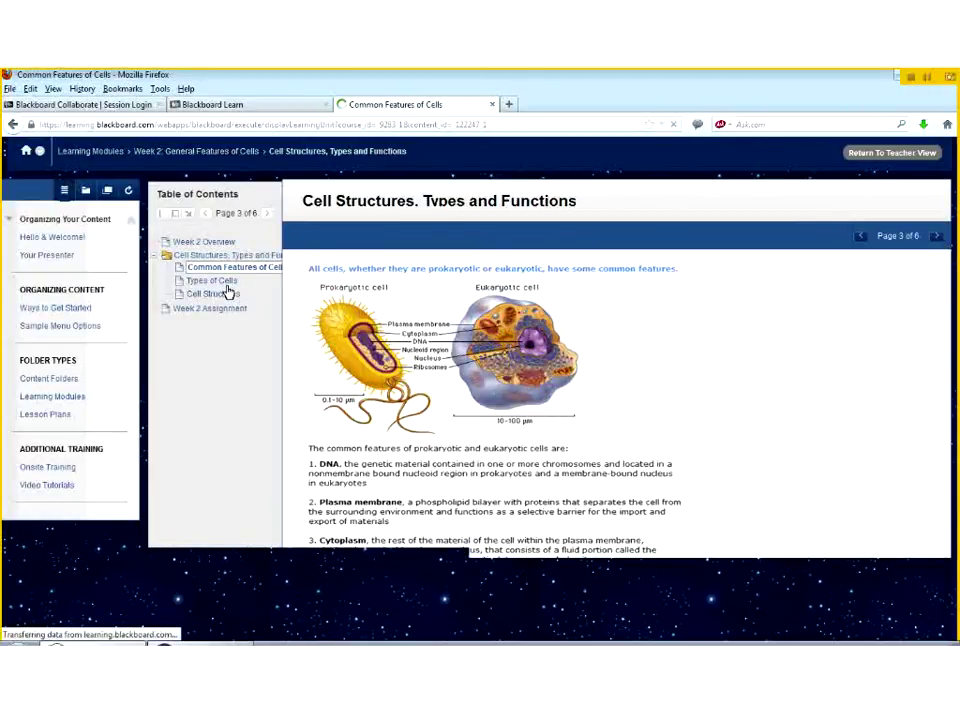
pyautogui.click(226, 283)
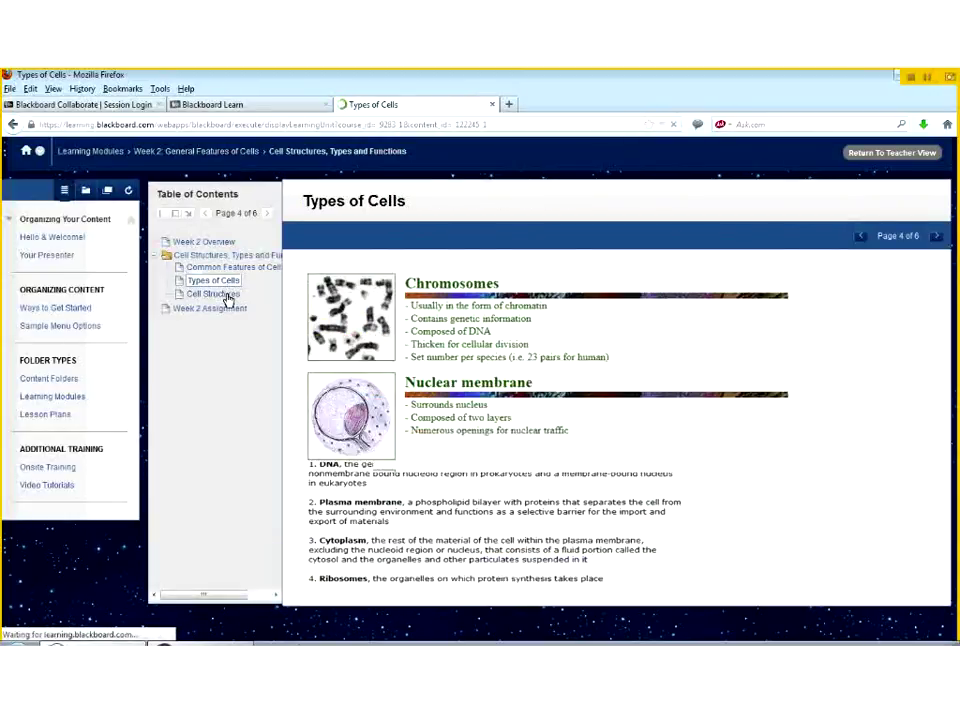
pyautogui.click(226, 295)
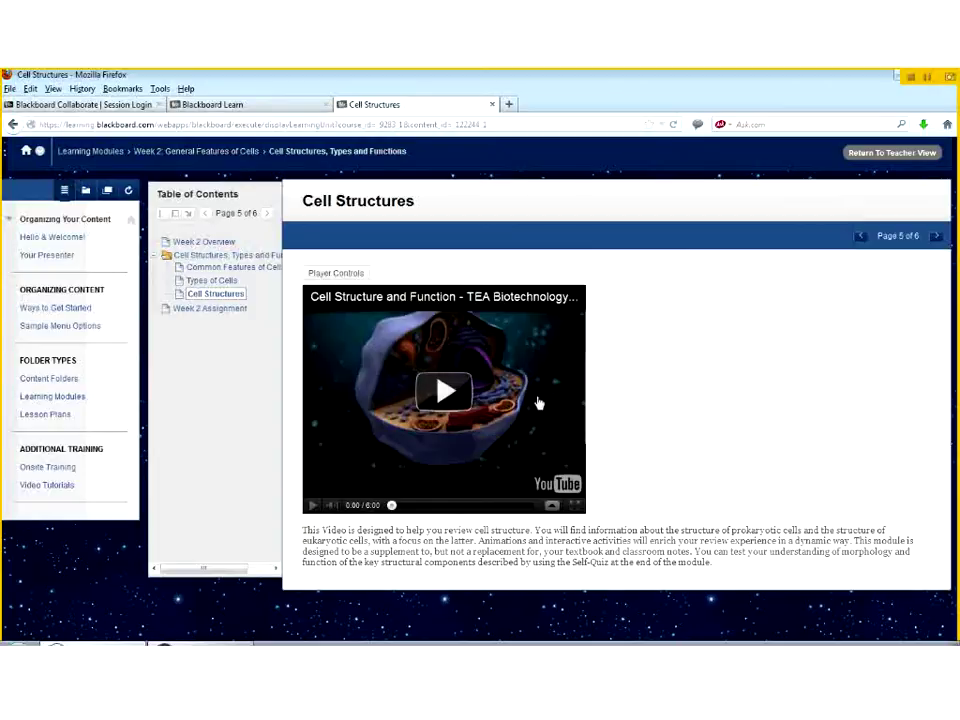
pyautogui.click(212, 308)
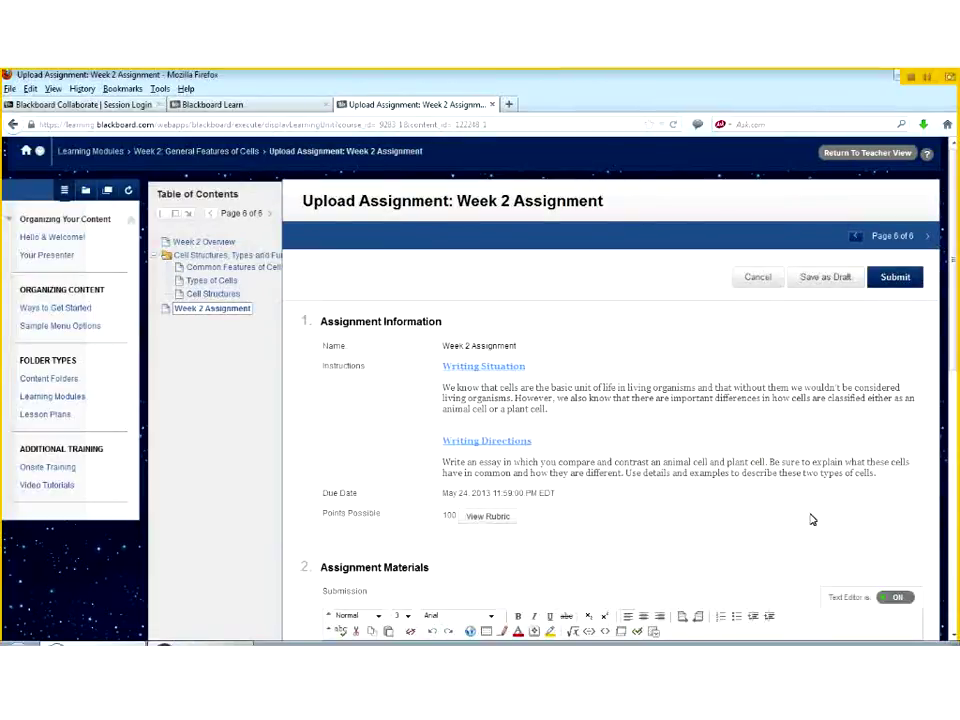
pyautogui.moveTo(952, 222)
pyautogui.mouseDown()
pyautogui.moveTo(949, 299)
pyautogui.moveTo(953, 212)
pyautogui.mouseUp()
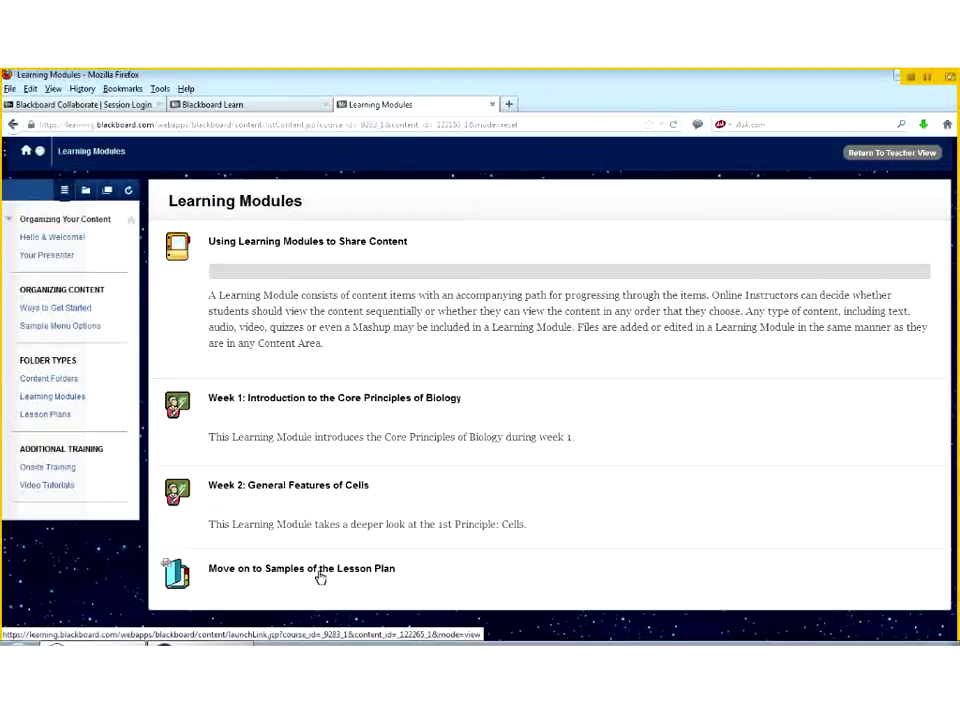
# - Open the Lesson Plans page, and view Chapter 1: The History of Ocean Exploration and Ocean Science from Content Folders in a new tab
pyautogui.click(265, 571)
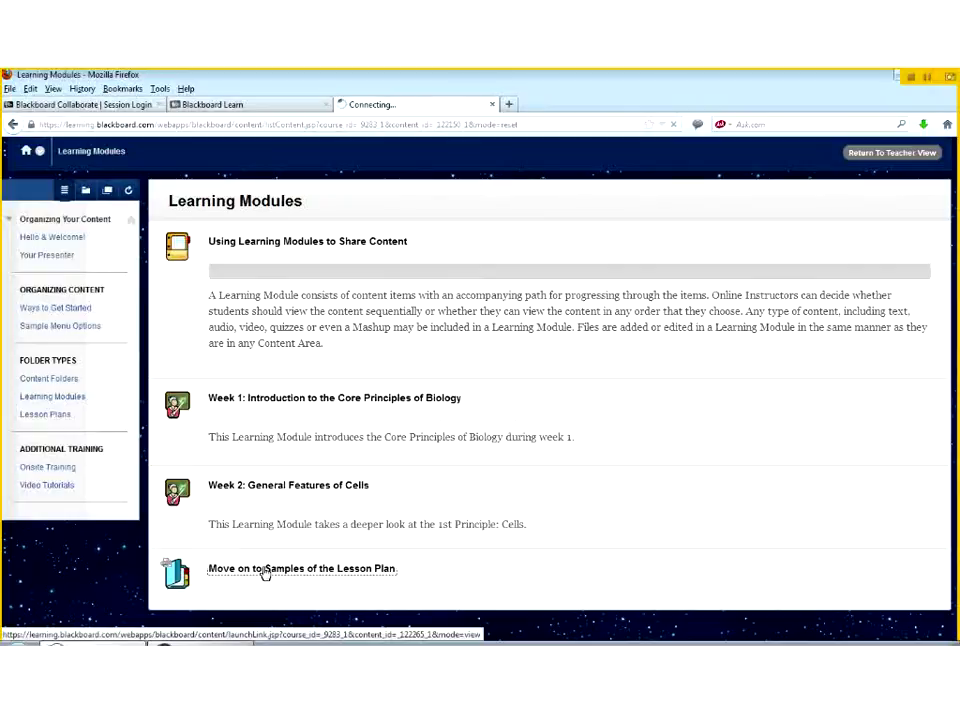
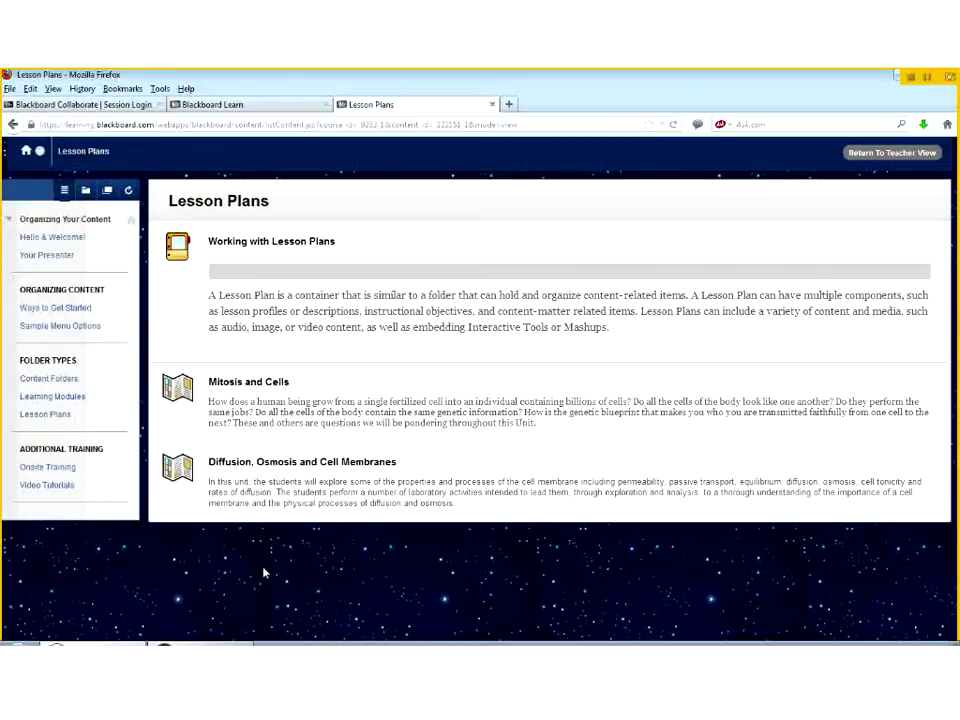
pyautogui.rightClick(44, 381)
pyautogui.click(80, 388)
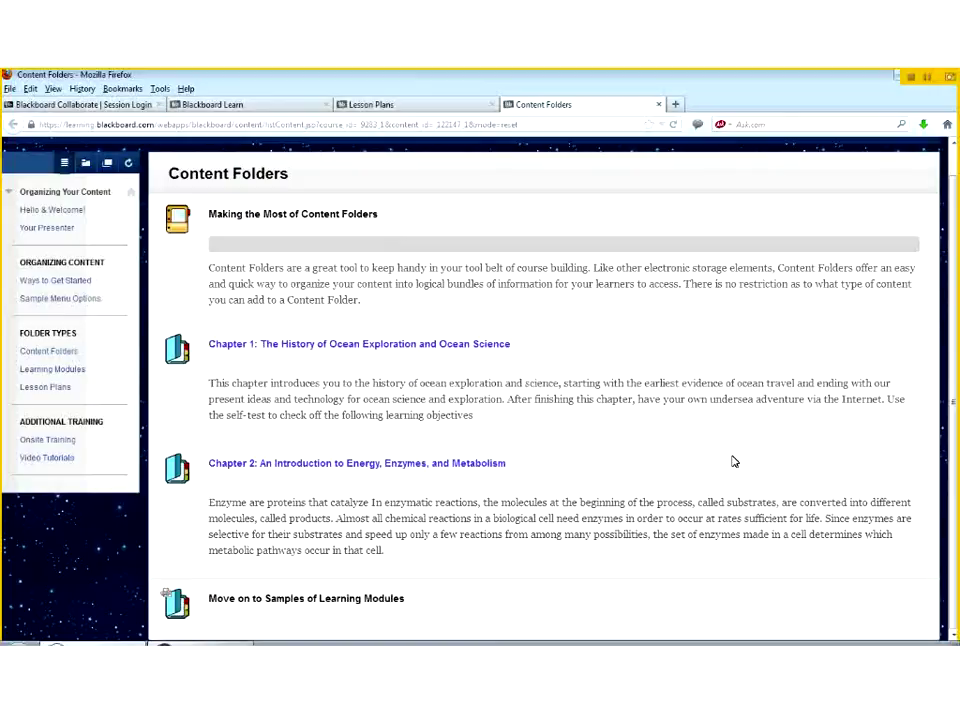
pyautogui.click(311, 345)
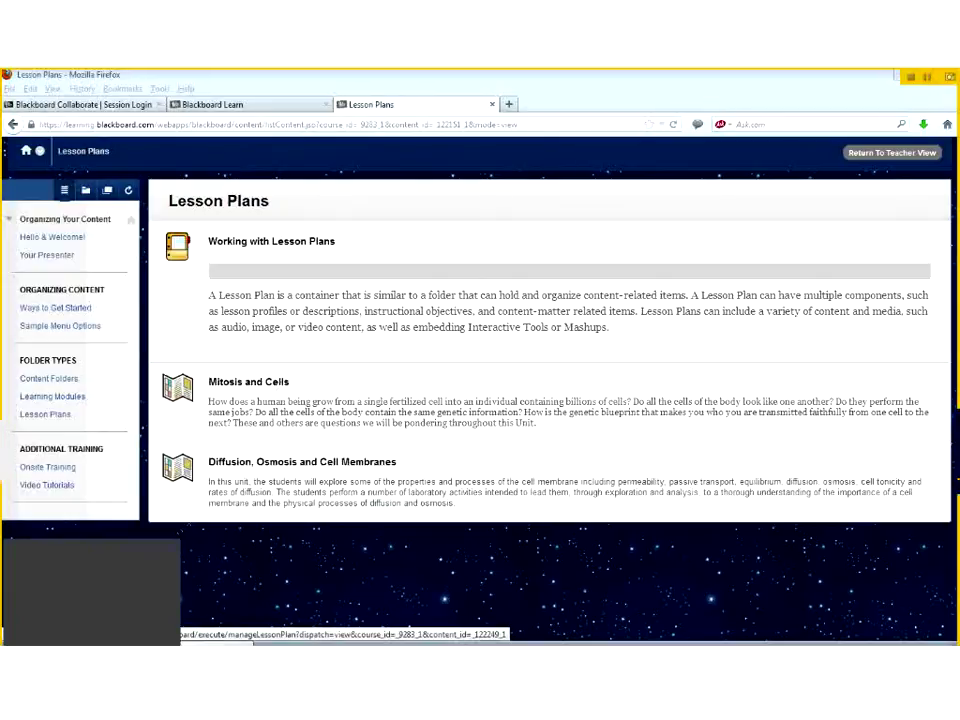
# - Open the Mitosis and Cells lesson plan and examine its description, objectives, materials, duration and content items
pyautogui.click(594, 428)
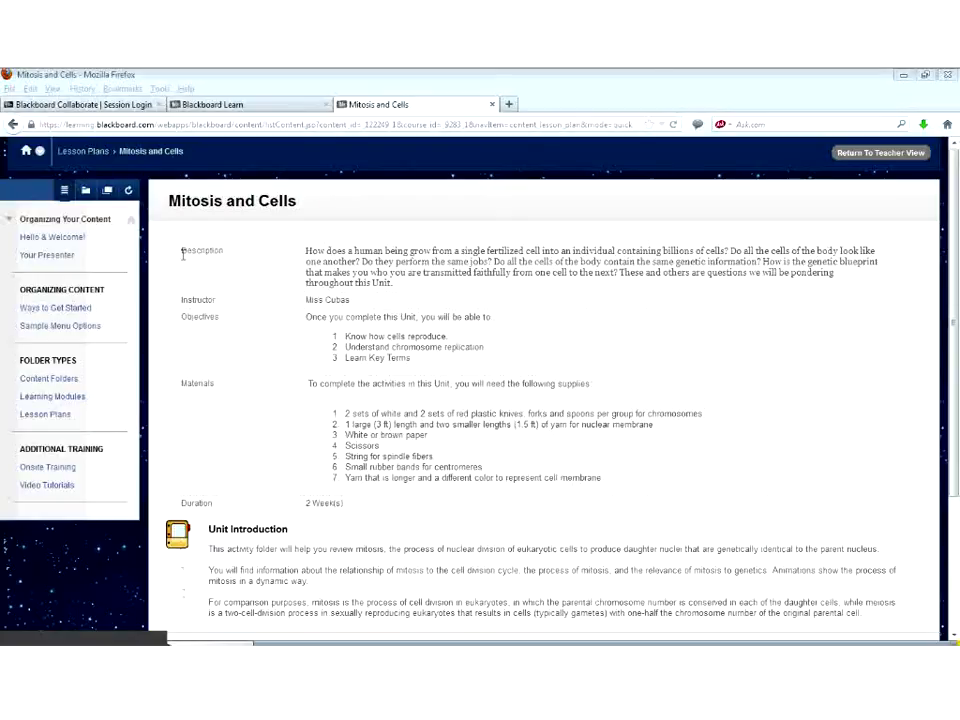
pyautogui.moveTo(182, 254); pyautogui.dragTo(236, 257)
pyautogui.scroll(-3, 955, 490)
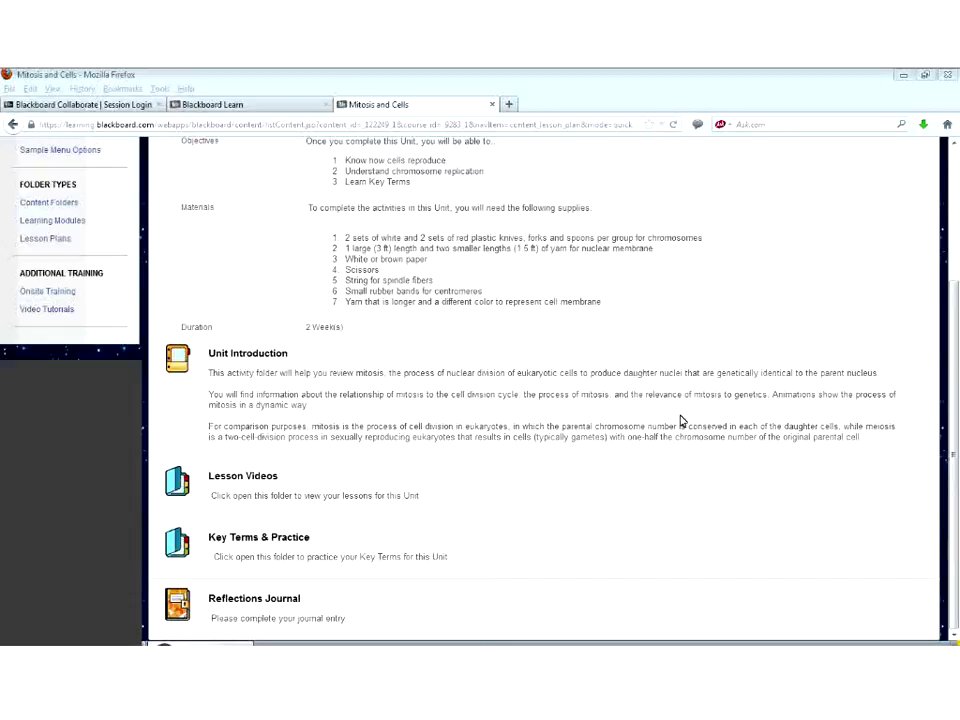
pyautogui.scroll(3, 253, 601)
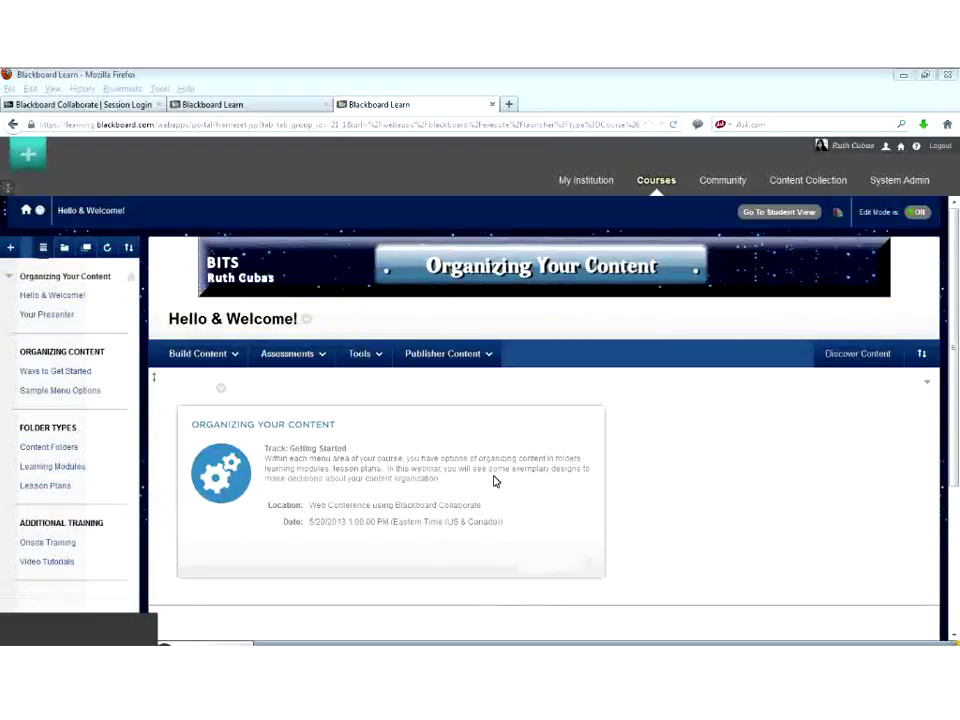
# - Open the Mitosis and Cells lesson plan for editing in teacher view and display the sections available to add
pyautogui.click(46, 486)
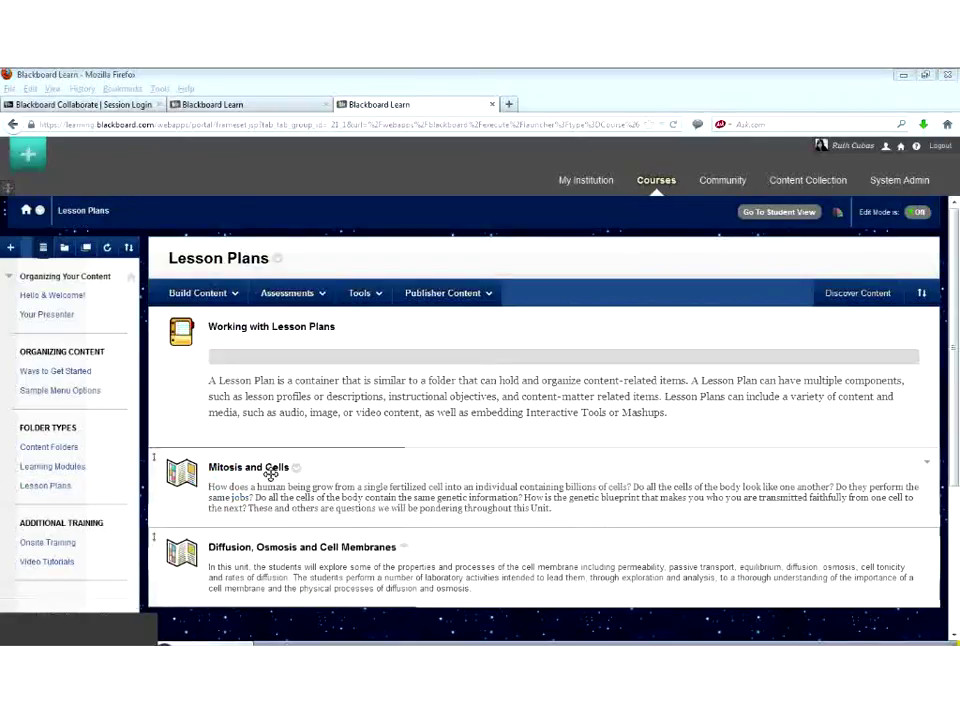
pyautogui.click(263, 473)
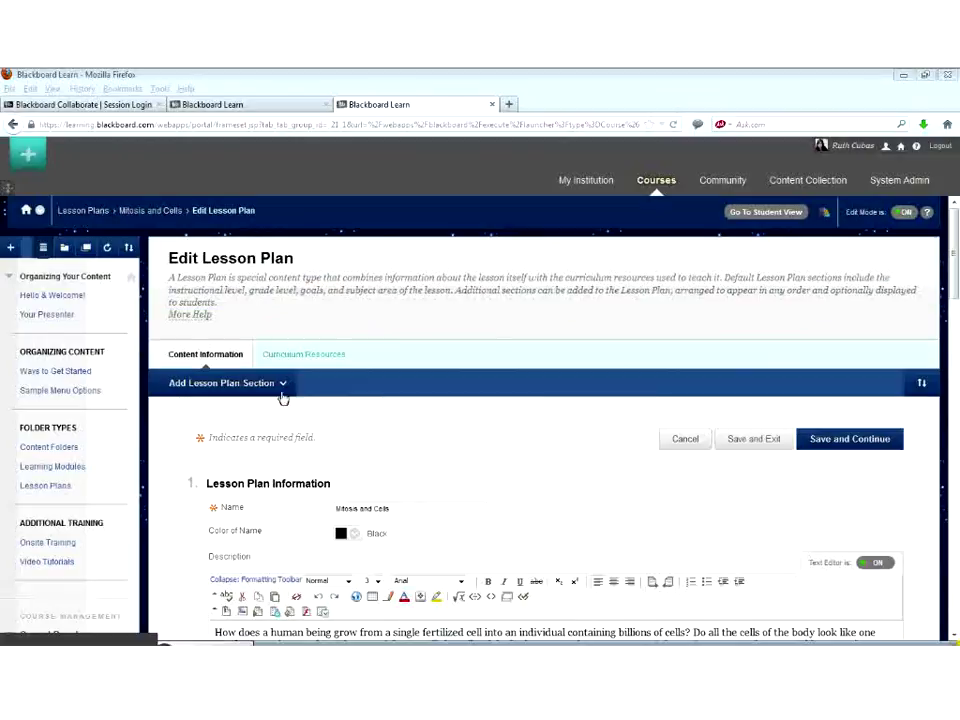
pyautogui.click(222, 386)
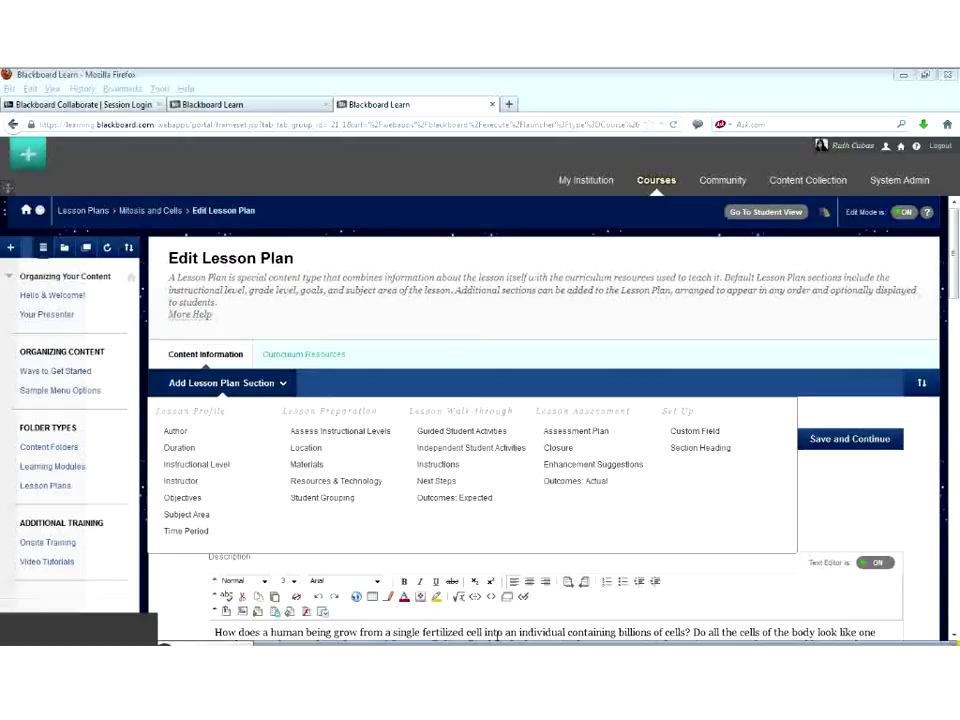
pyautogui.click(39, 618)
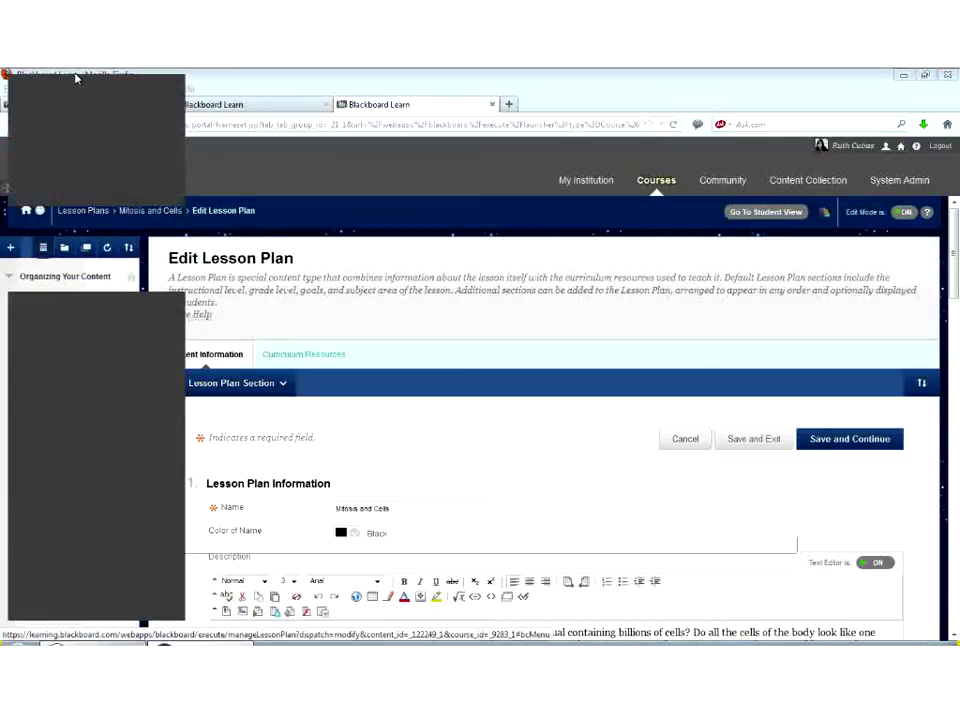
# - Switch to student view and look at the Onsite Training and Video Tutorials pages
pyautogui.click(765, 212)
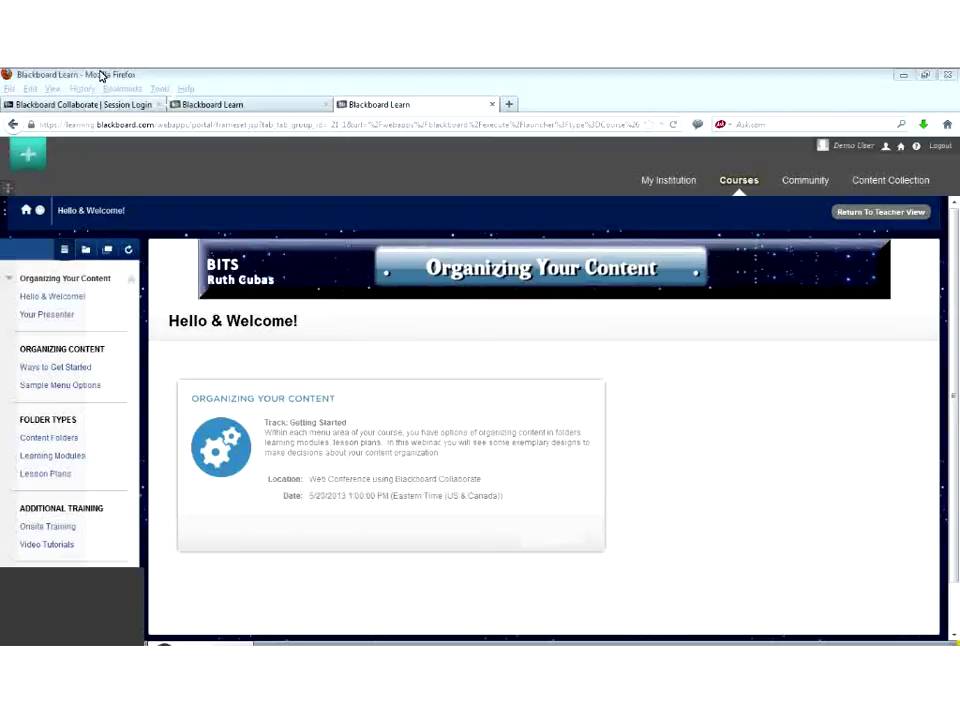
pyautogui.moveTo(102, 76); pyautogui.dragTo(235, 281)
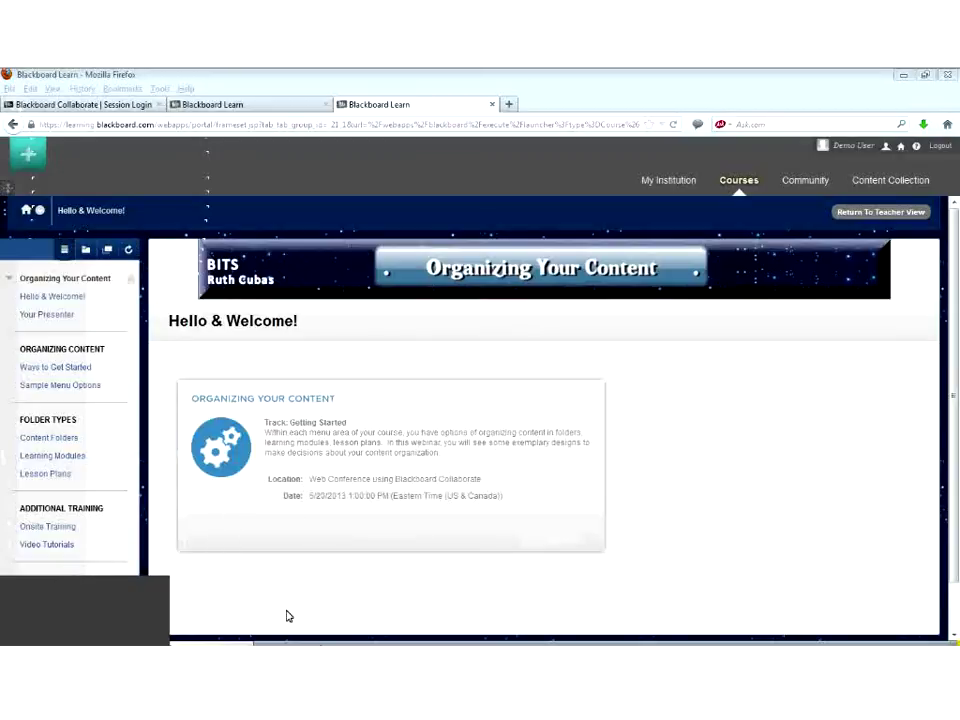
pyautogui.click(57, 526)
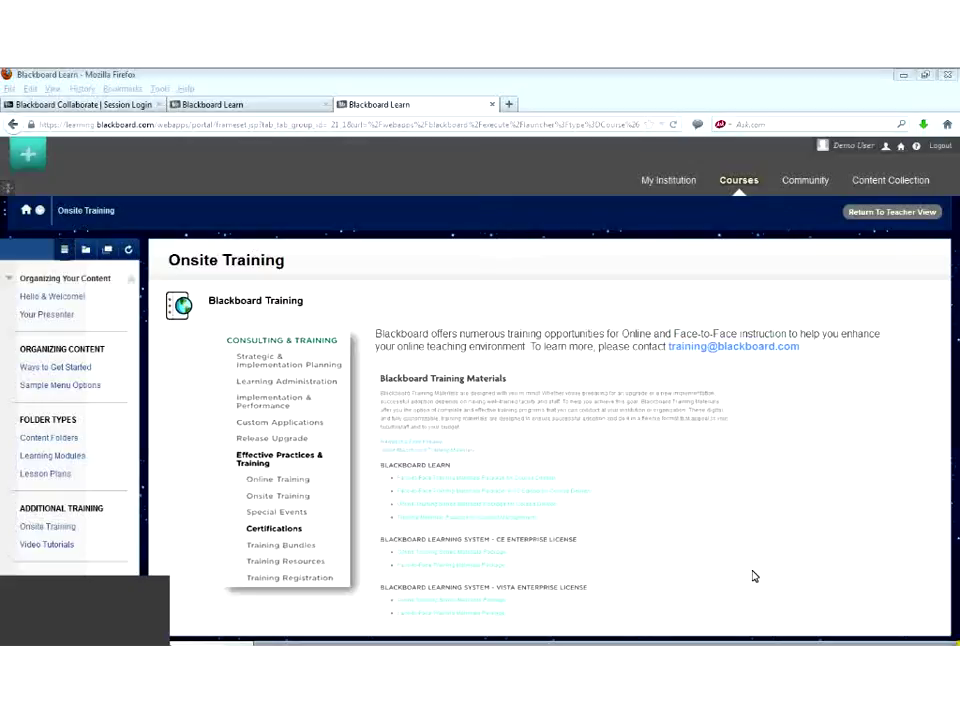
pyautogui.click(54, 548)
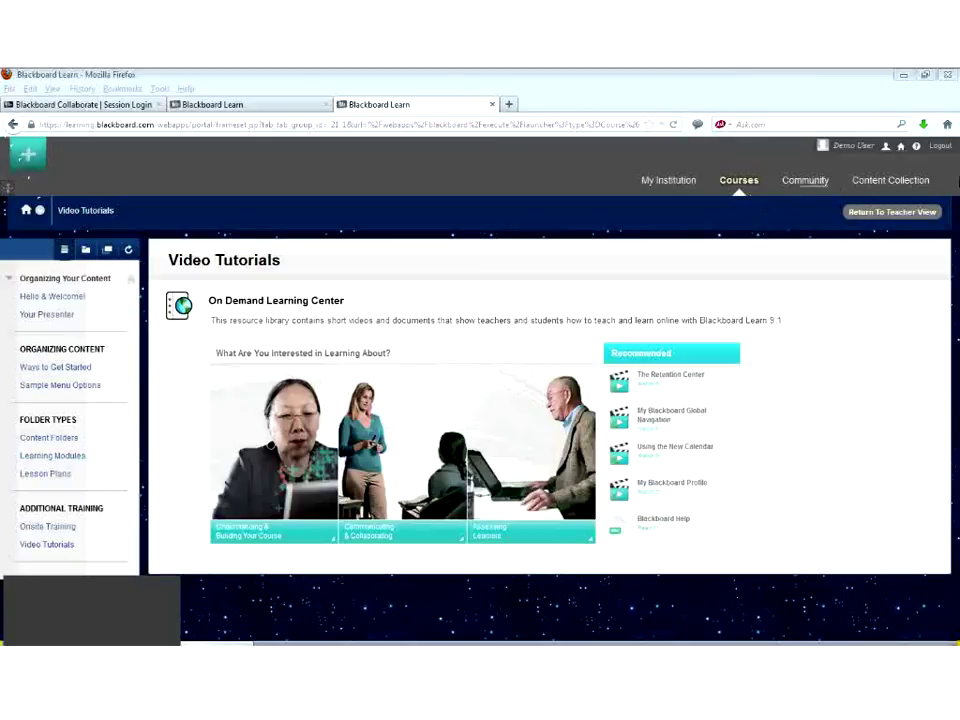
# - Return to teacher view and open the BITS-Webinar course's Content Collection to look through its stored files
pyautogui.click(876, 213)
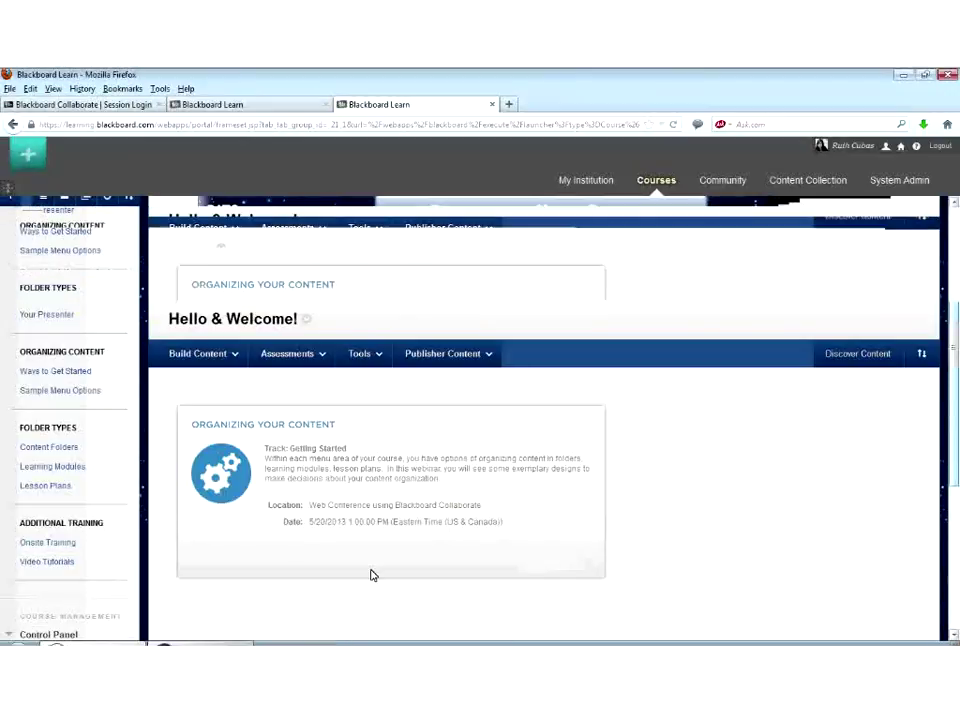
pyautogui.scroll(-3, 371, 574)
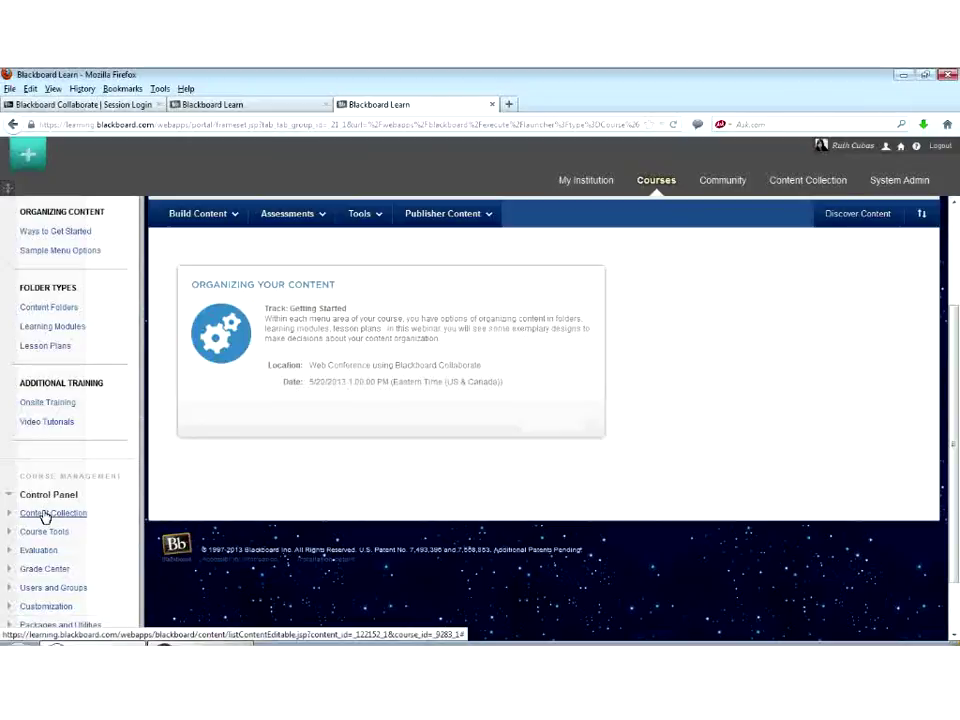
pyautogui.click(45, 514)
pyautogui.click(42, 528)
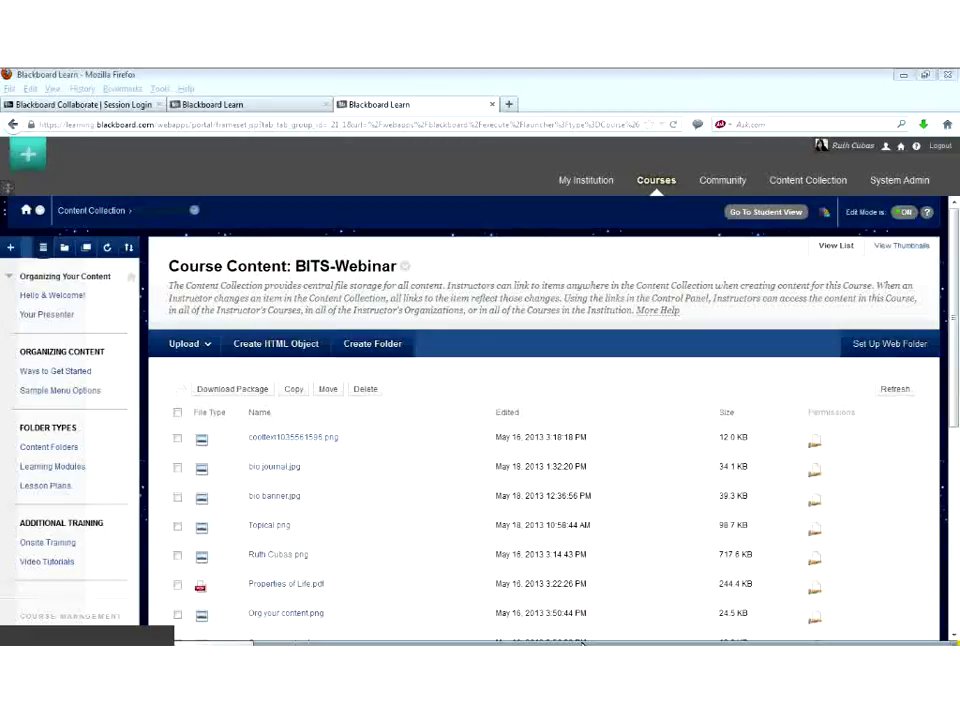
pyautogui.moveTo(955, 422); pyautogui.dragTo(955, 496)
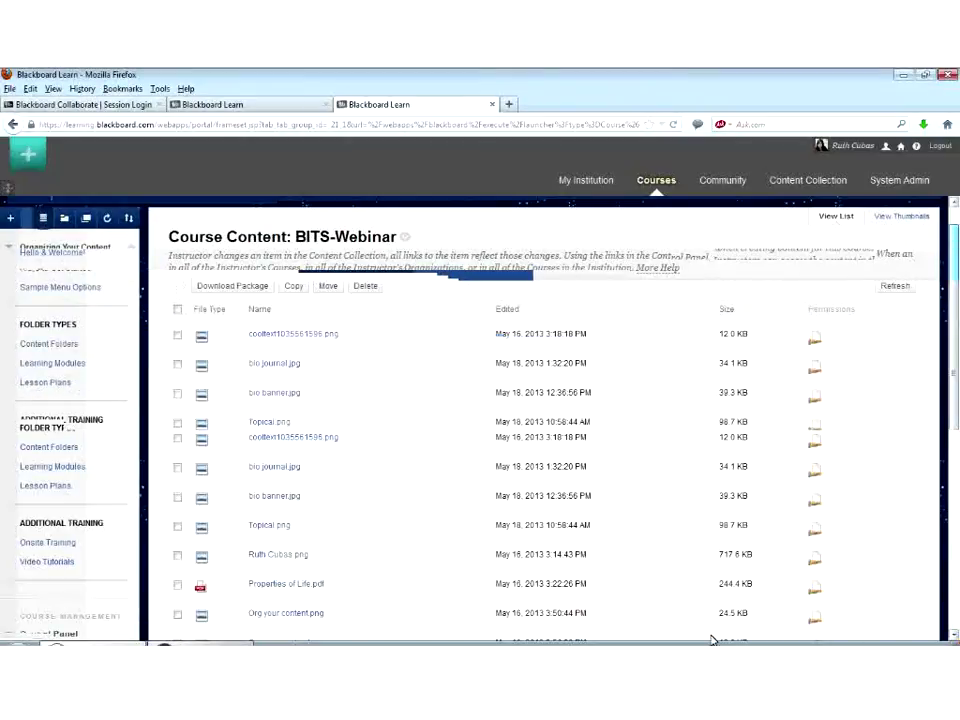